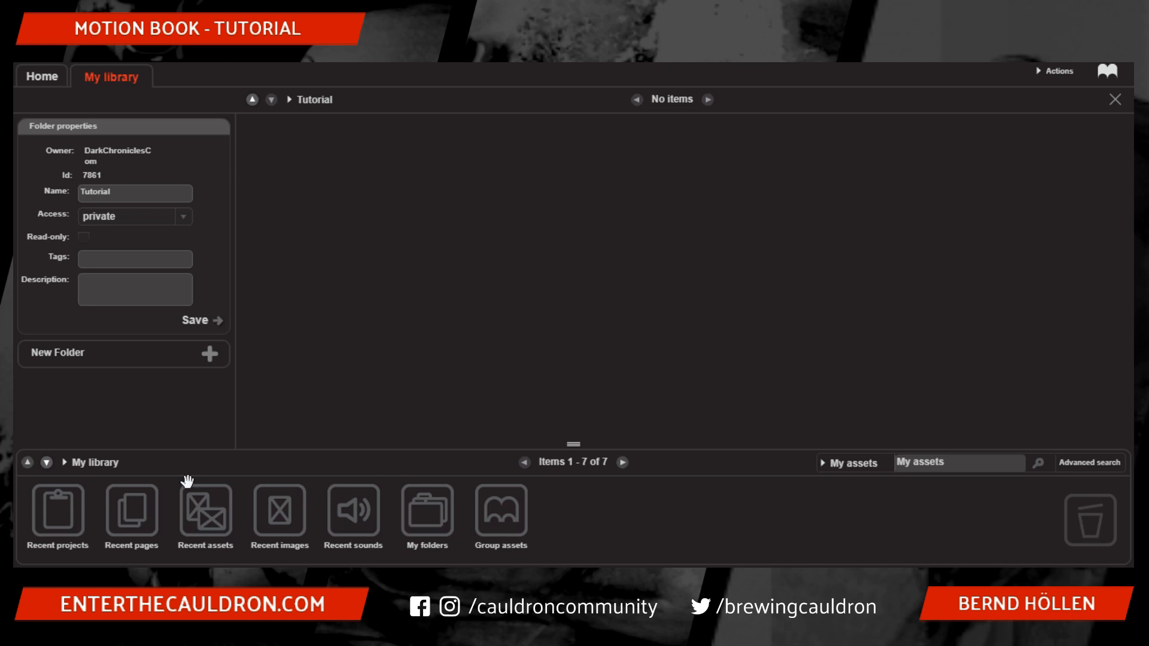
# Add the recent tutorial assets to the Tutorial folder and open the TUT P01 V01 page from it
pyautogui.click(213, 500)
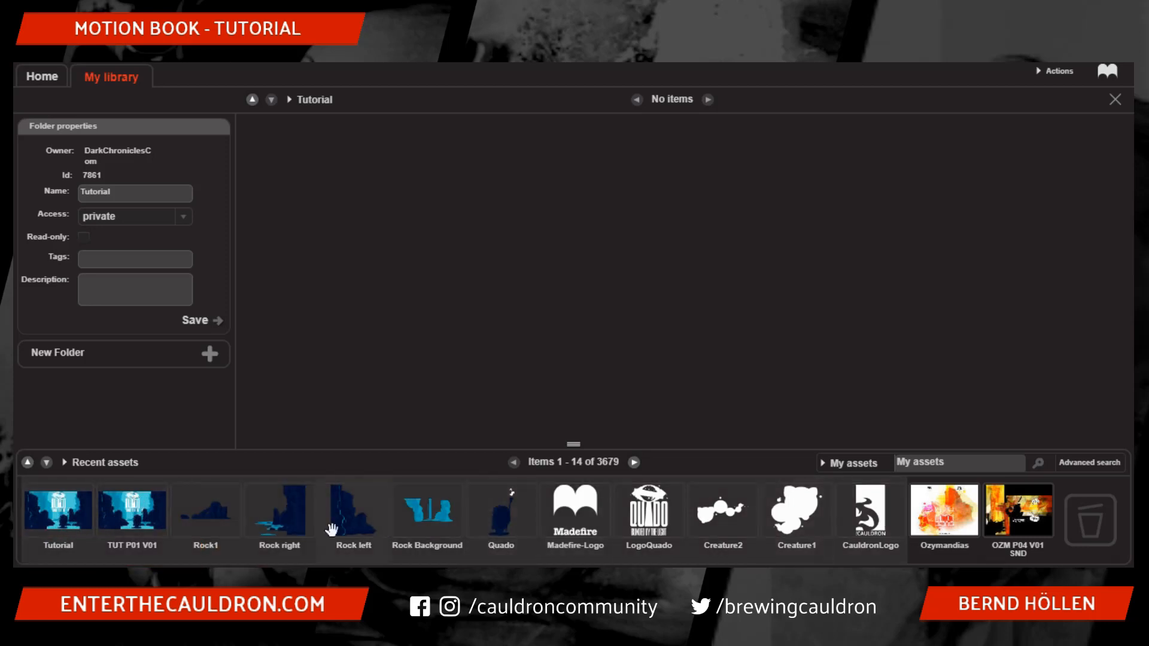
pyautogui.moveTo(64, 530); pyautogui.dragTo(366, 202)
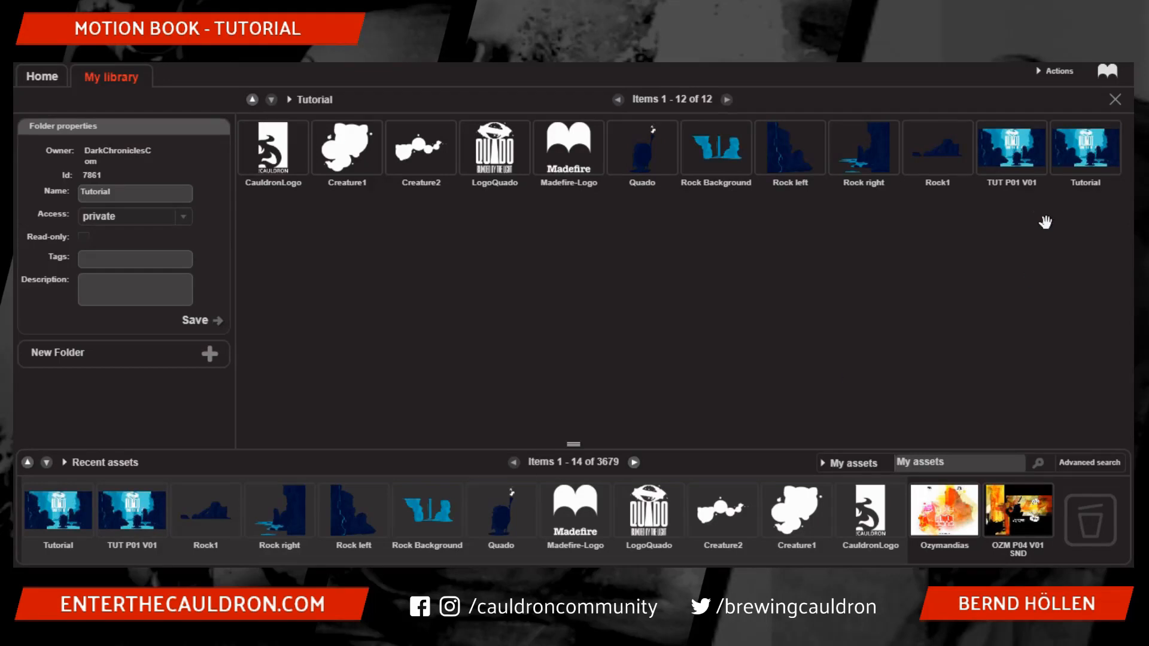
pyautogui.doubleClick(1019, 157)
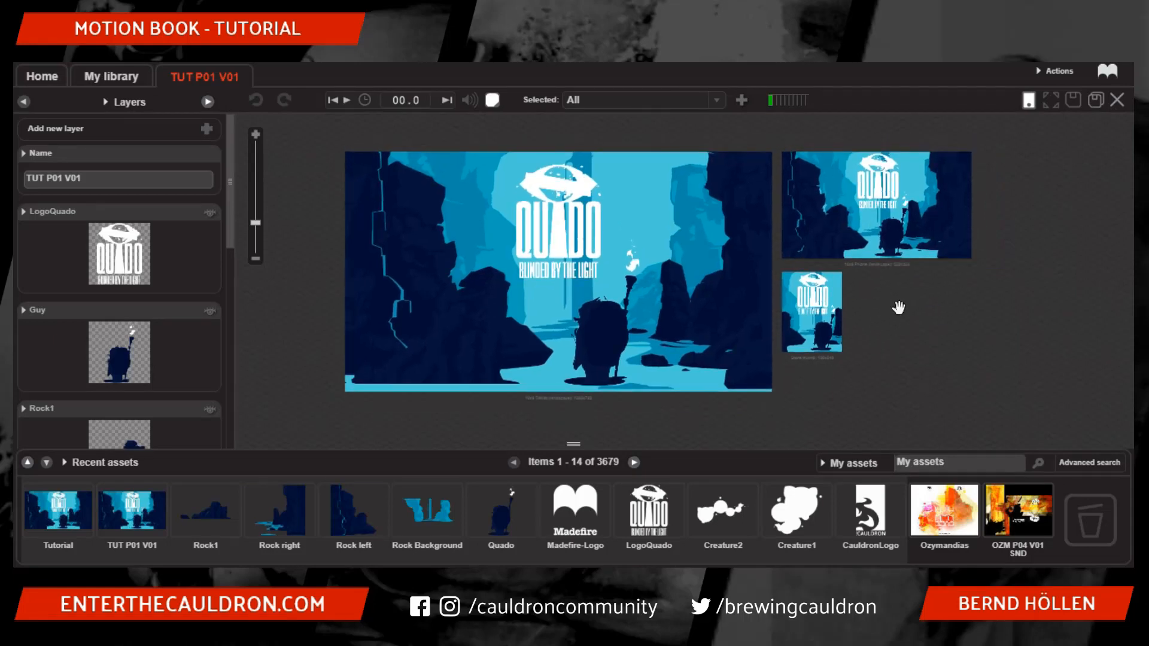
pyautogui.scroll(1, 564, 374)
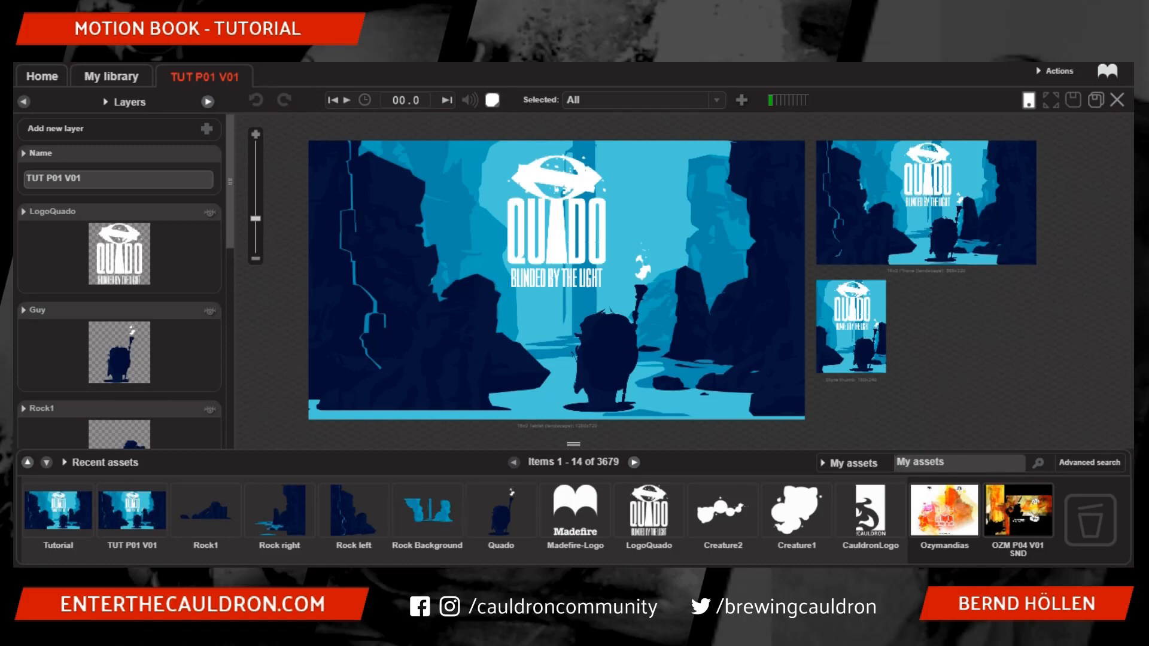
pyautogui.moveTo(501, 277); pyautogui.dragTo(485, 278)
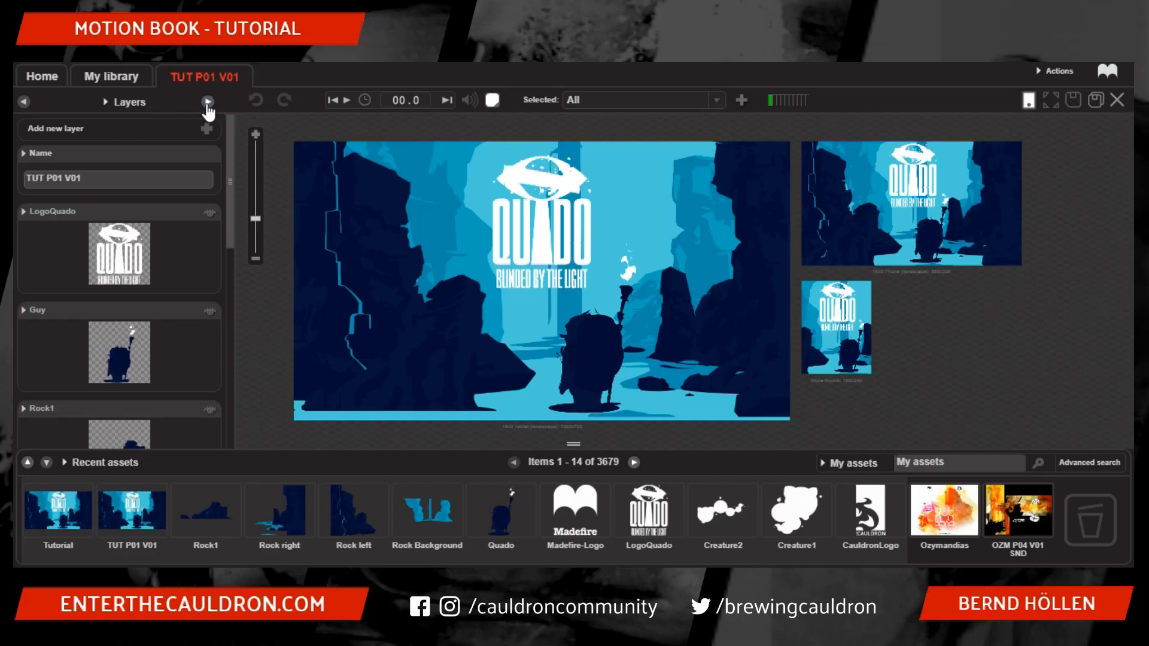
# Create a new effect for the Guy layer with Fade In as the kind of animation
pyautogui.click(120, 103)
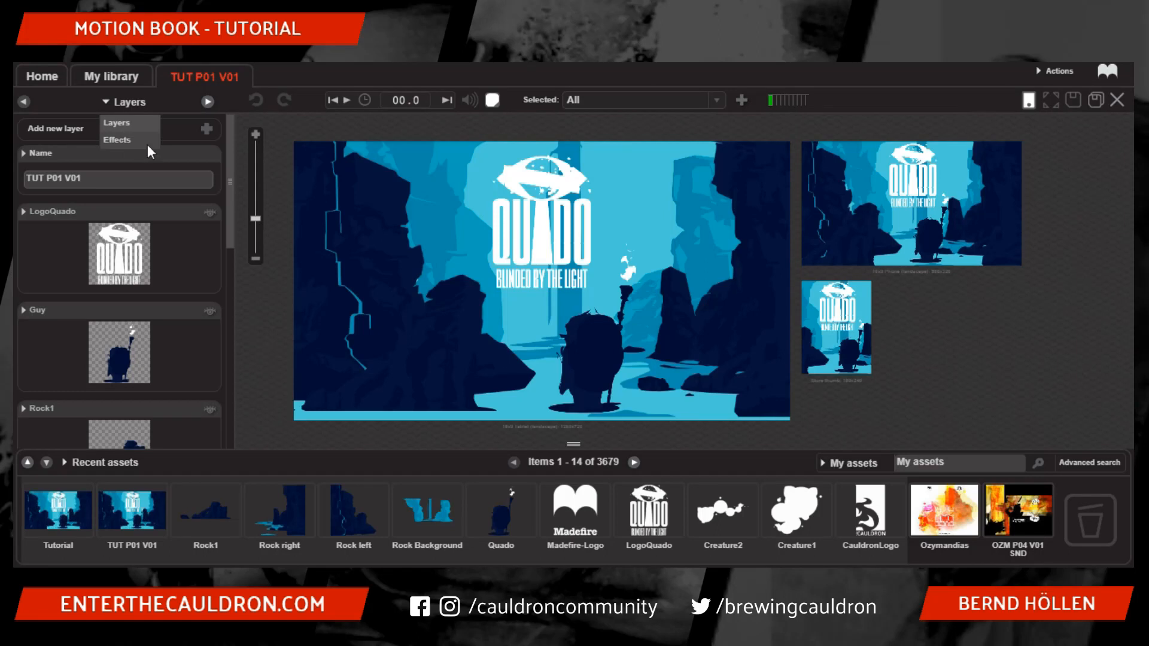
pyautogui.click(208, 102)
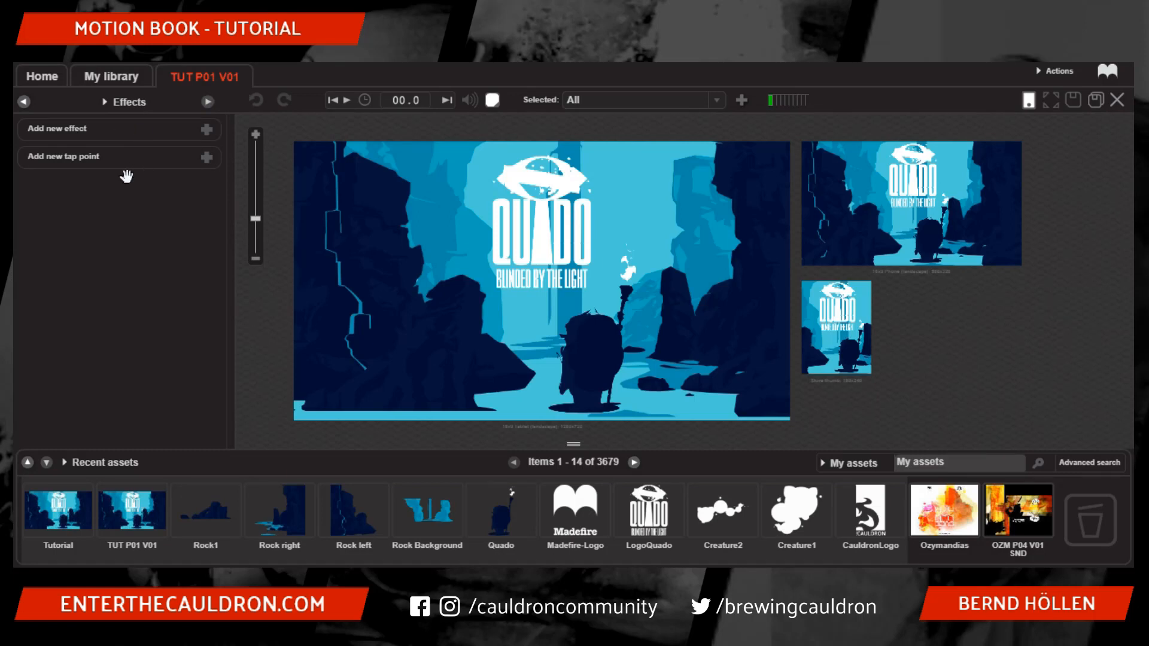
pyautogui.click(206, 129)
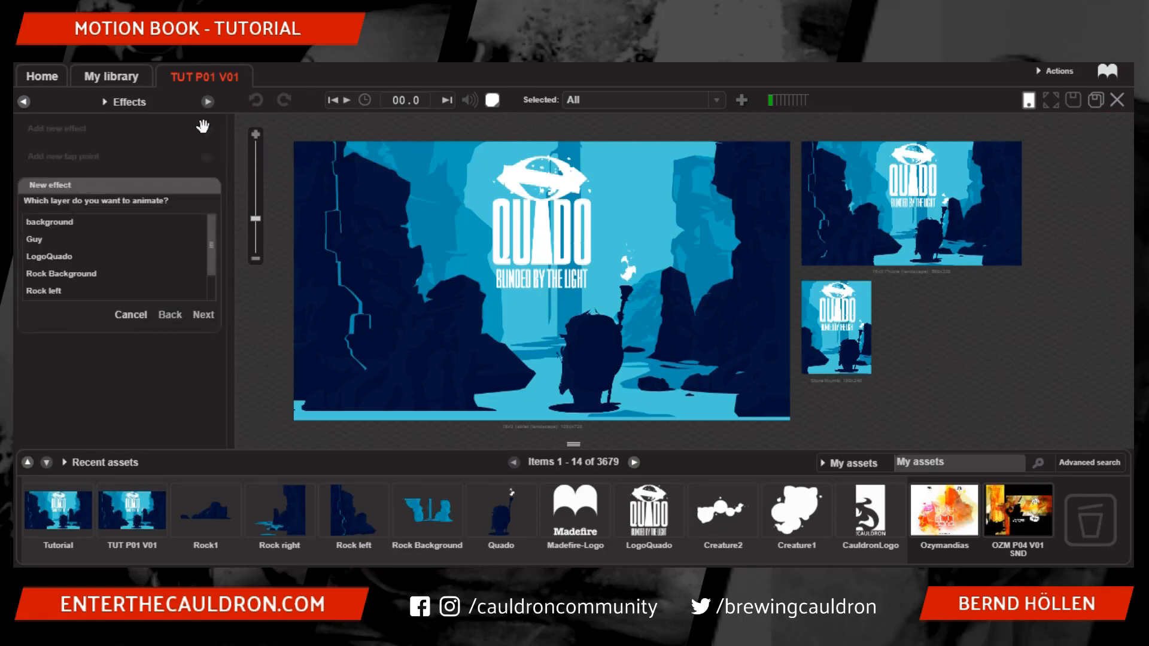
pyautogui.moveTo(210, 242); pyautogui.dragTo(208, 279)
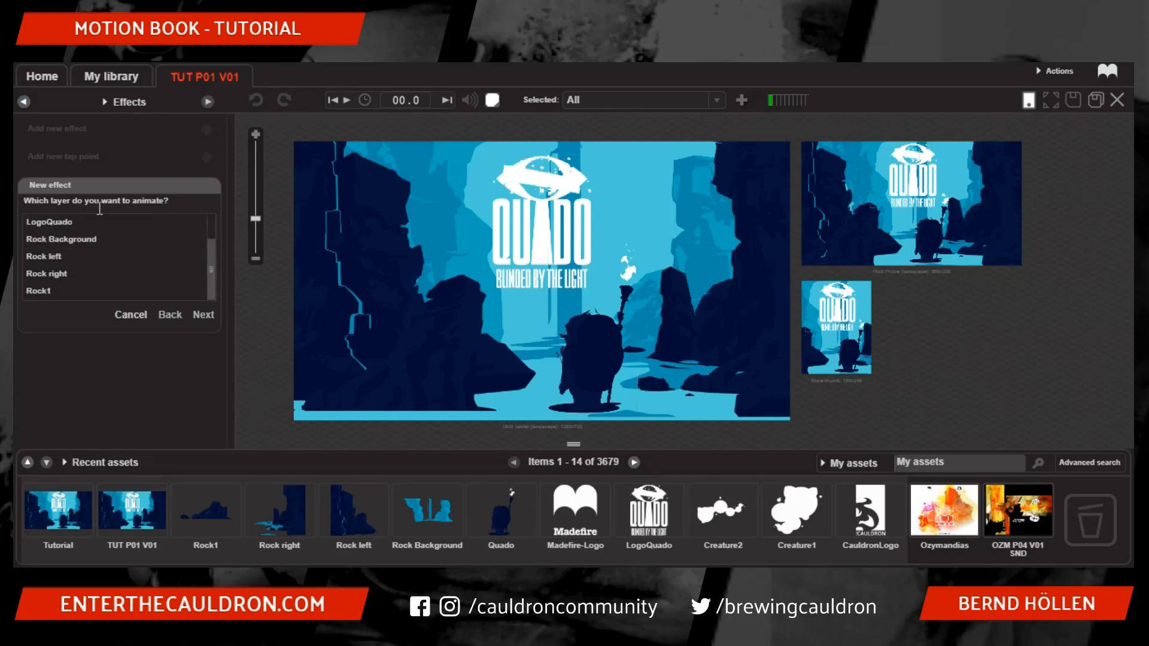
pyautogui.scroll(1, 109, 288)
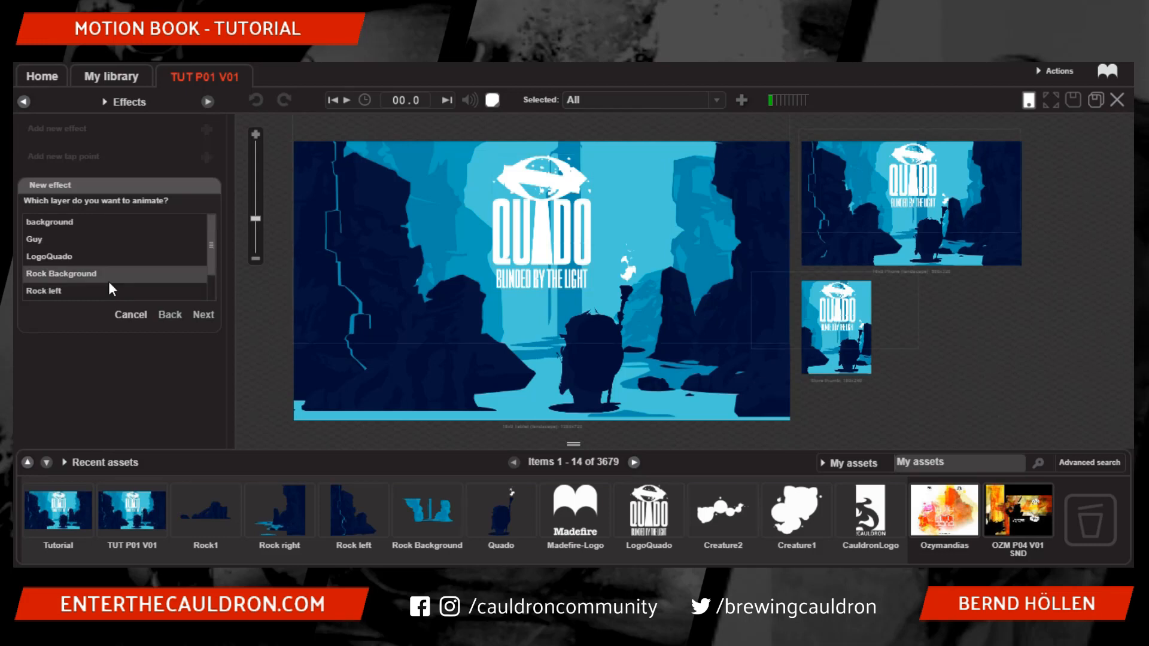
pyautogui.click(50, 245)
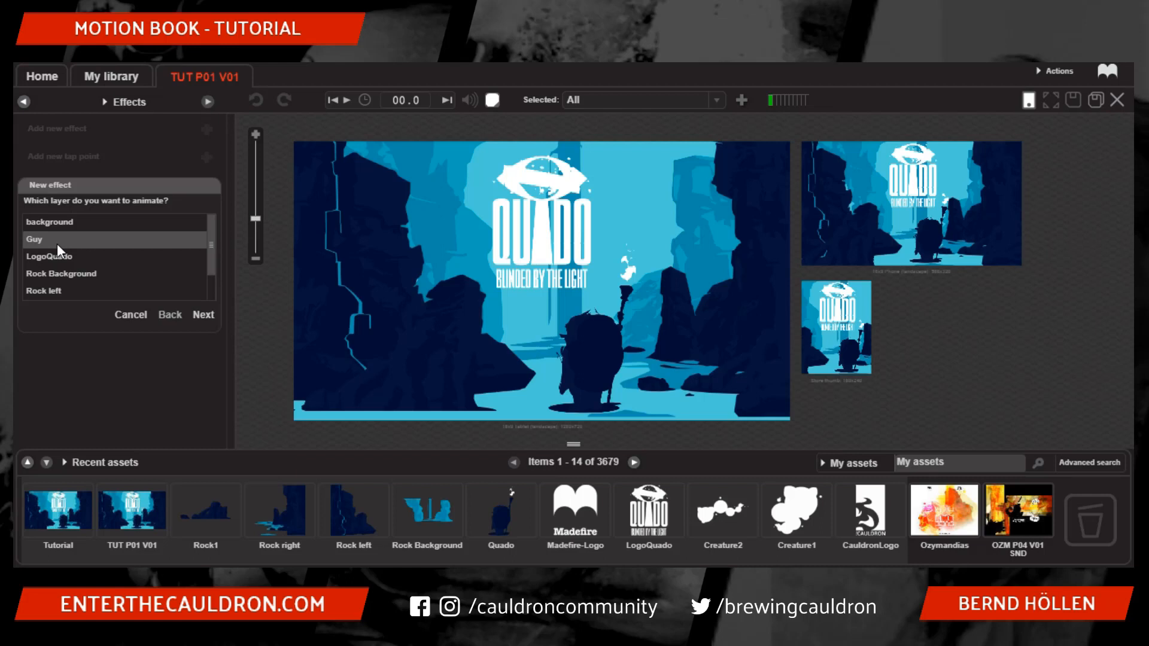
pyautogui.doubleClick(57, 243)
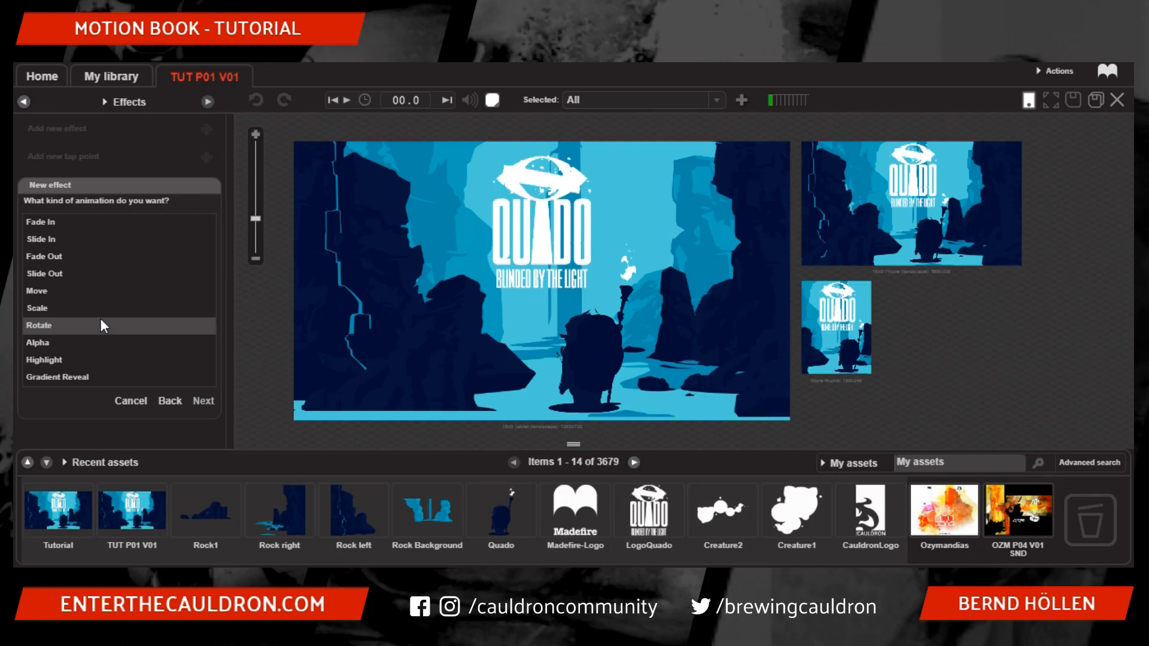
pyautogui.click(50, 223)
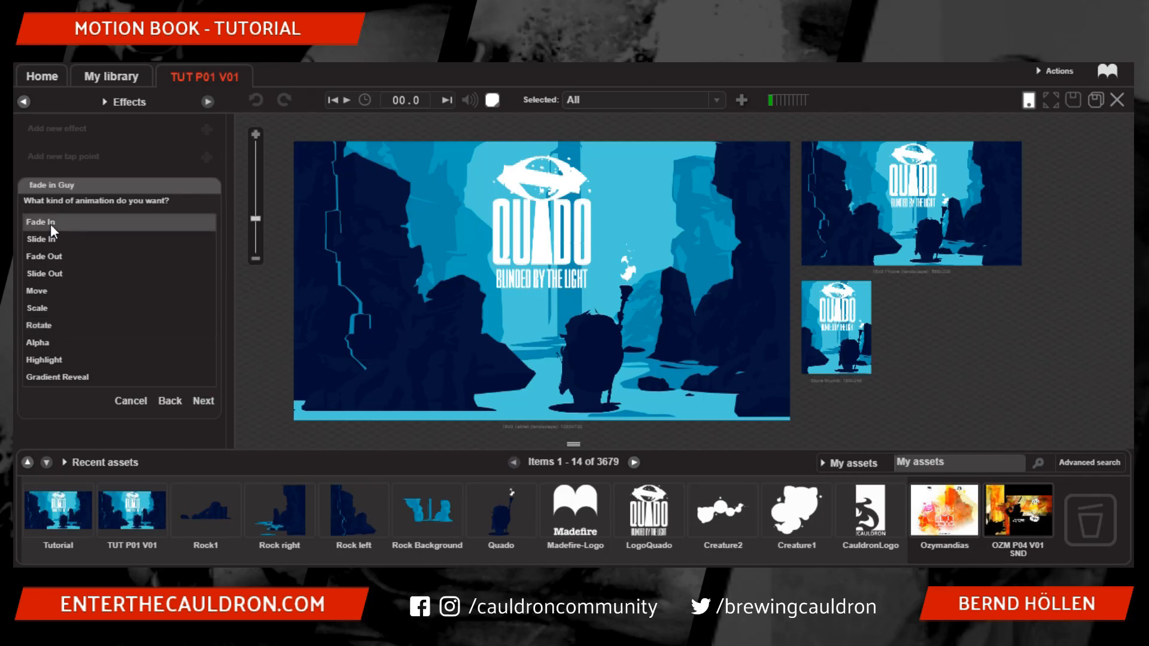
pyautogui.click(210, 407)
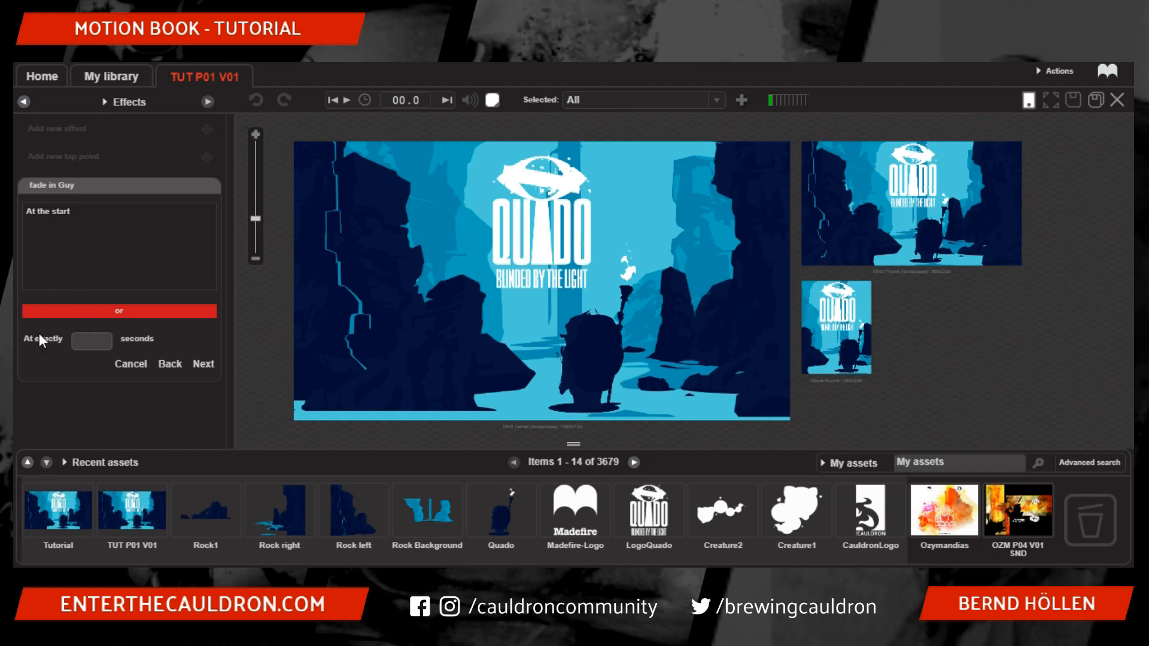
# Enter 3 seconds as the effect's exact start time, but choose At the start instead
pyautogui.click(88, 347)
pyautogui.write('3')
pyautogui.click(48, 222)
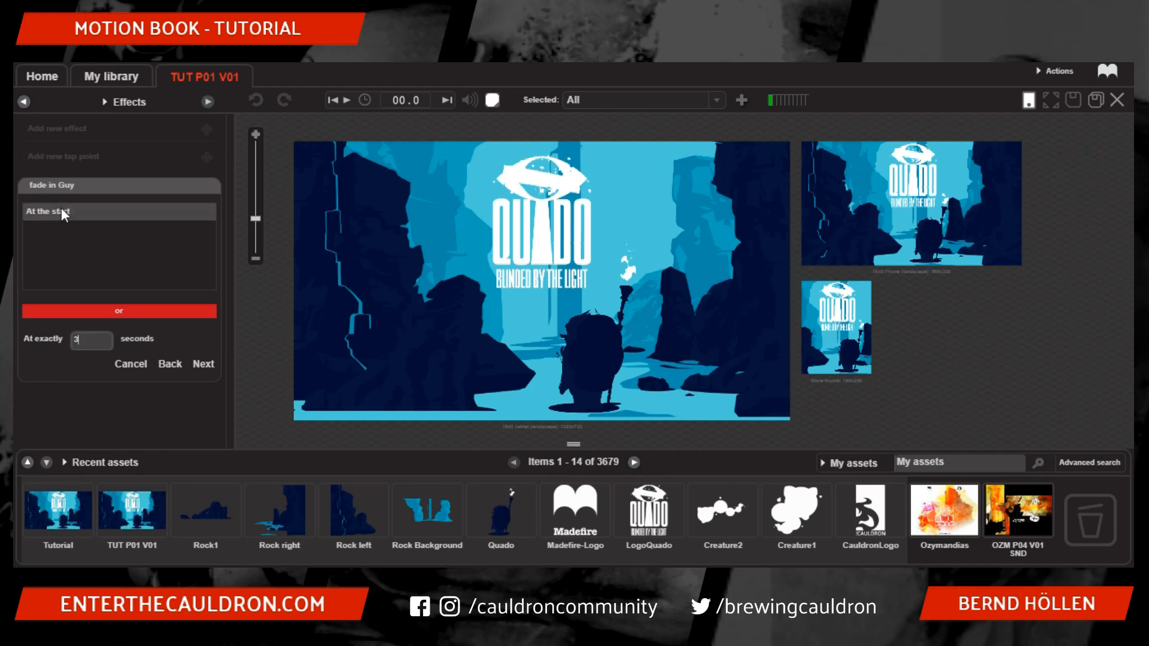
pyautogui.click(61, 210)
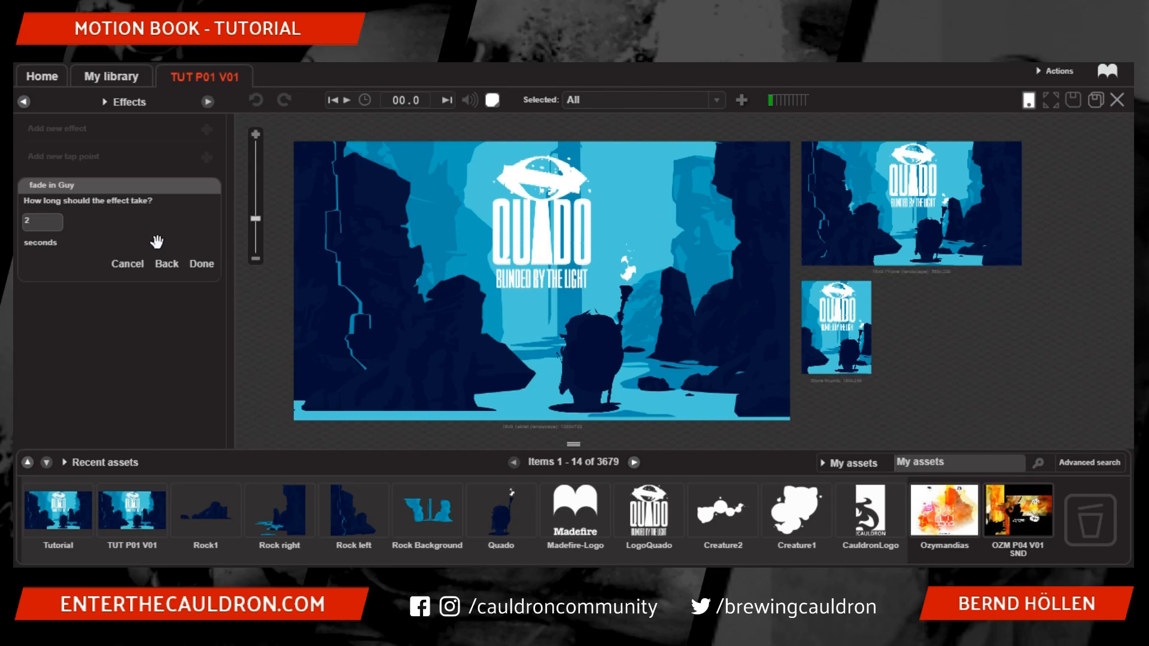
# Set the fade-in's duration to 2 seconds and finish creating the effect
pyautogui.click(48, 225)
pyautogui.write('2.5')
pyautogui.press('BackSpace')
pyautogui.press('BackSpace')
pyautogui.press('BackSpace')
pyautogui.write('.5')
pyautogui.write('2')
pyautogui.click(201, 272)
pyautogui.click(201, 264)
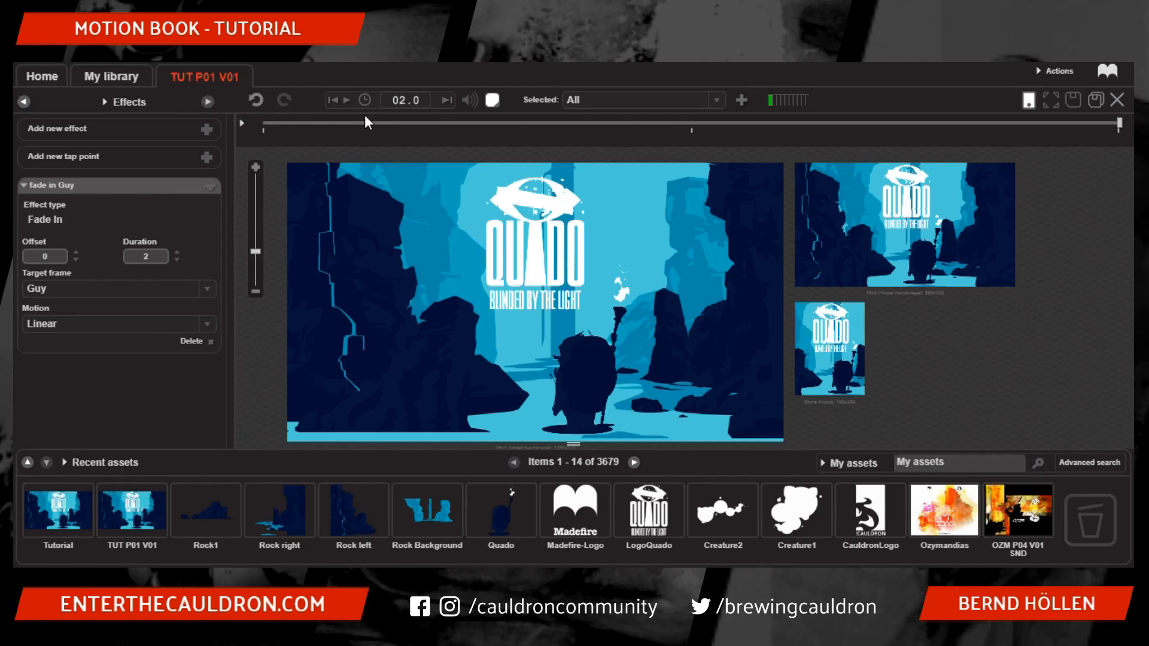
# Rewind the timeline to 0 seconds and play the animation to preview the Guy fade-in
pyautogui.moveTo(1120, 125)
pyautogui.moveTo(1120, 123); pyautogui.dragTo(263, 124)
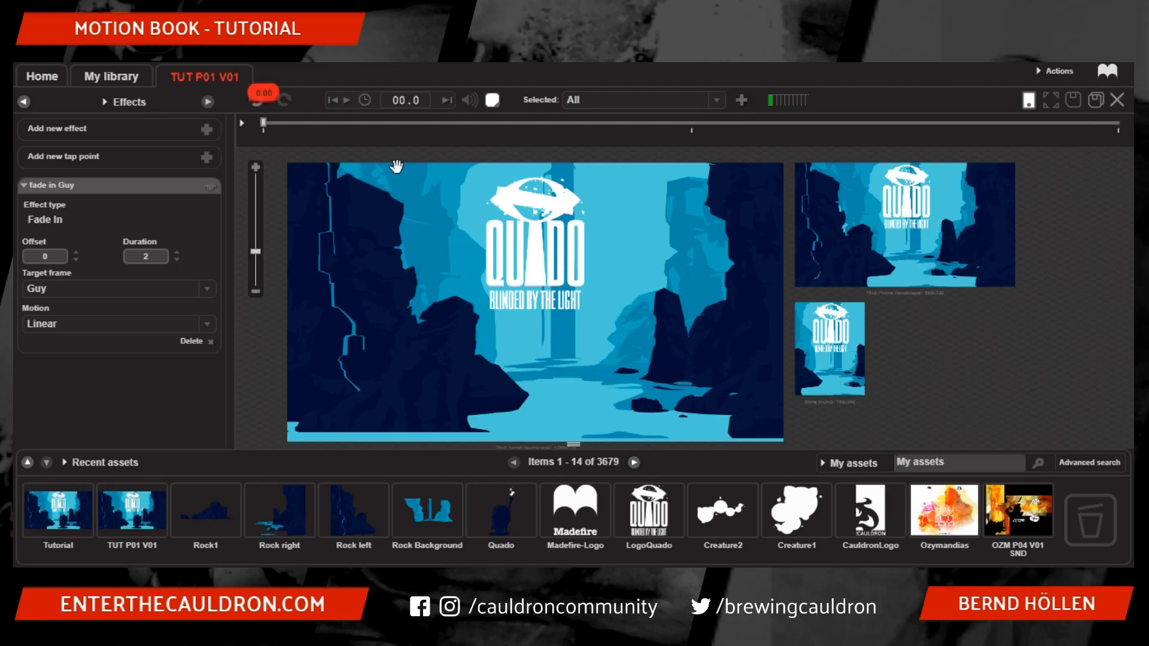
pyautogui.press('space')
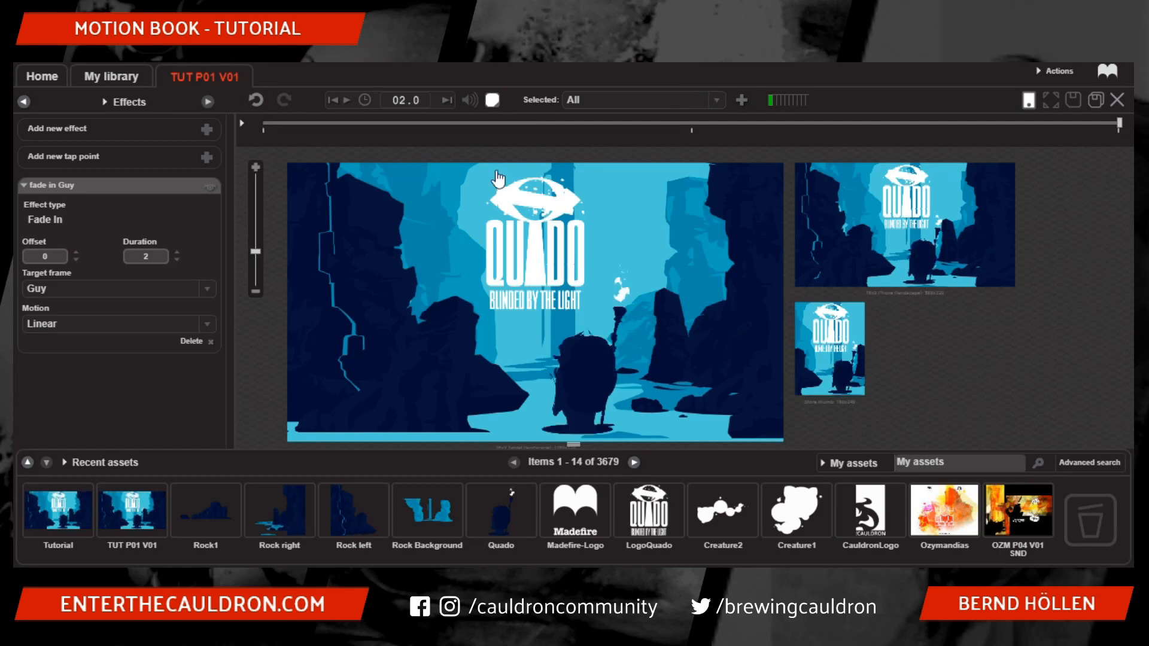
pyautogui.click(347, 99)
pyautogui.click(347, 100)
# Try Rock right as the fade-in's target frame, preview the animation and set the target frame back to Guy
pyautogui.click(131, 289)
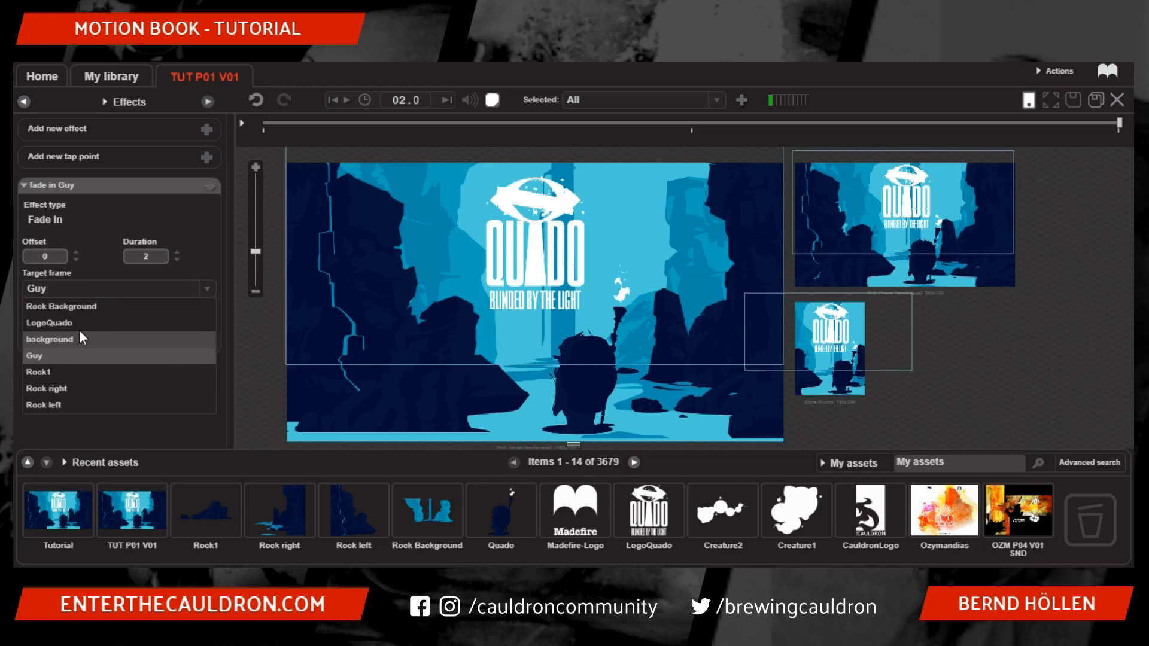
pyautogui.click(44, 389)
pyautogui.click(345, 101)
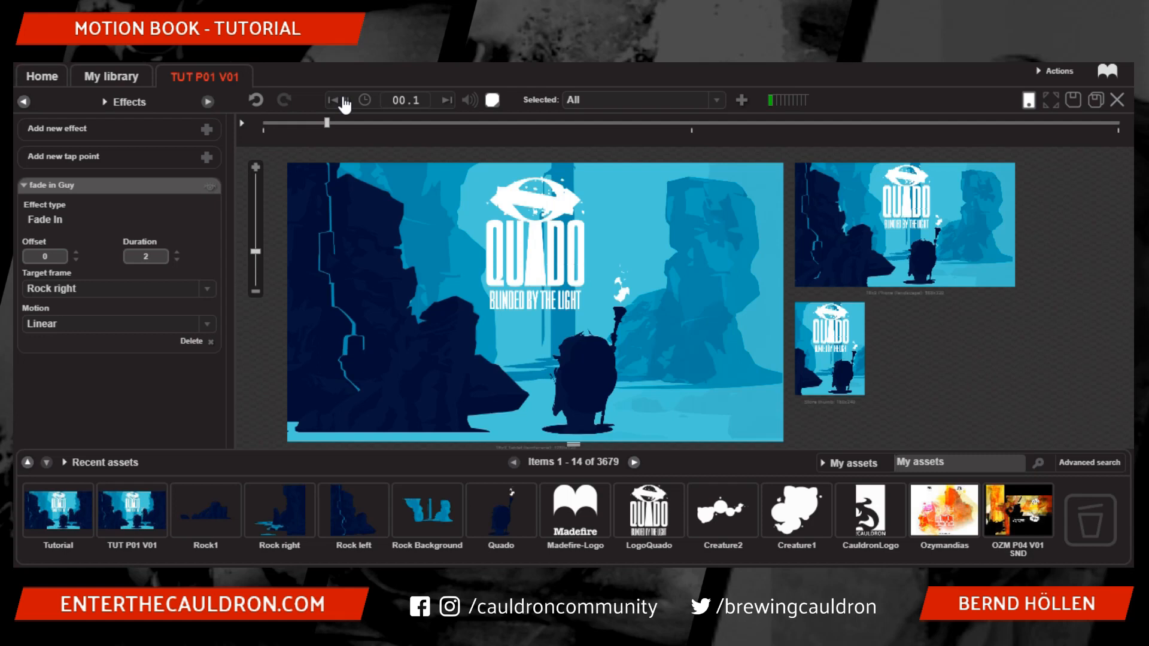
pyautogui.click(96, 290)
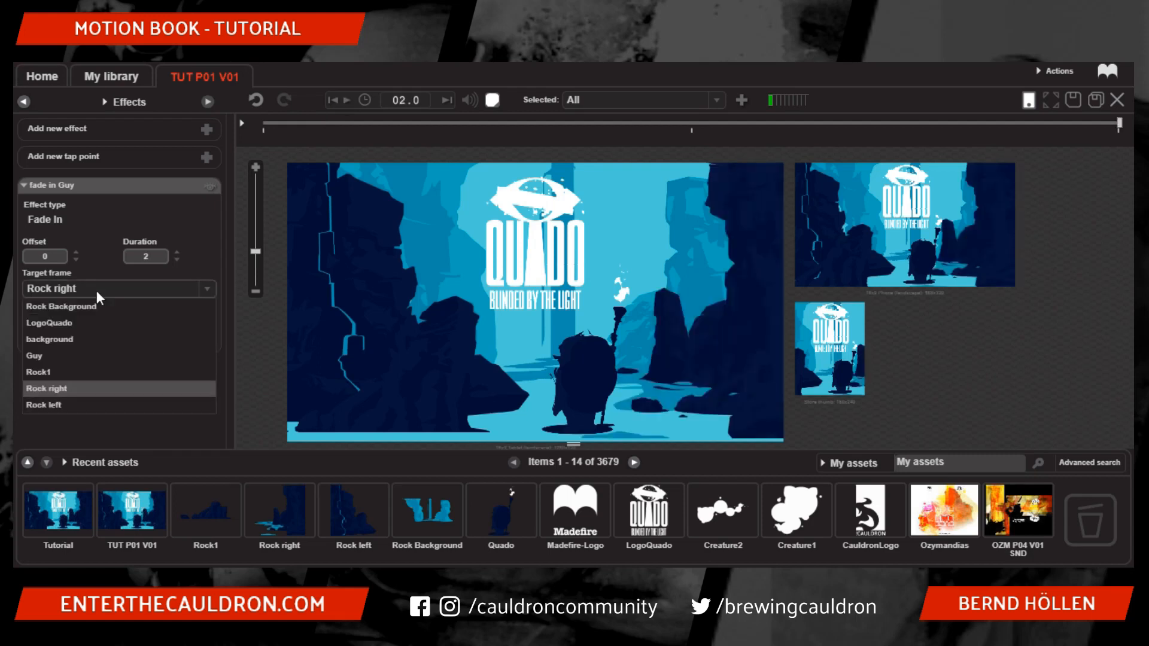
pyautogui.click(42, 356)
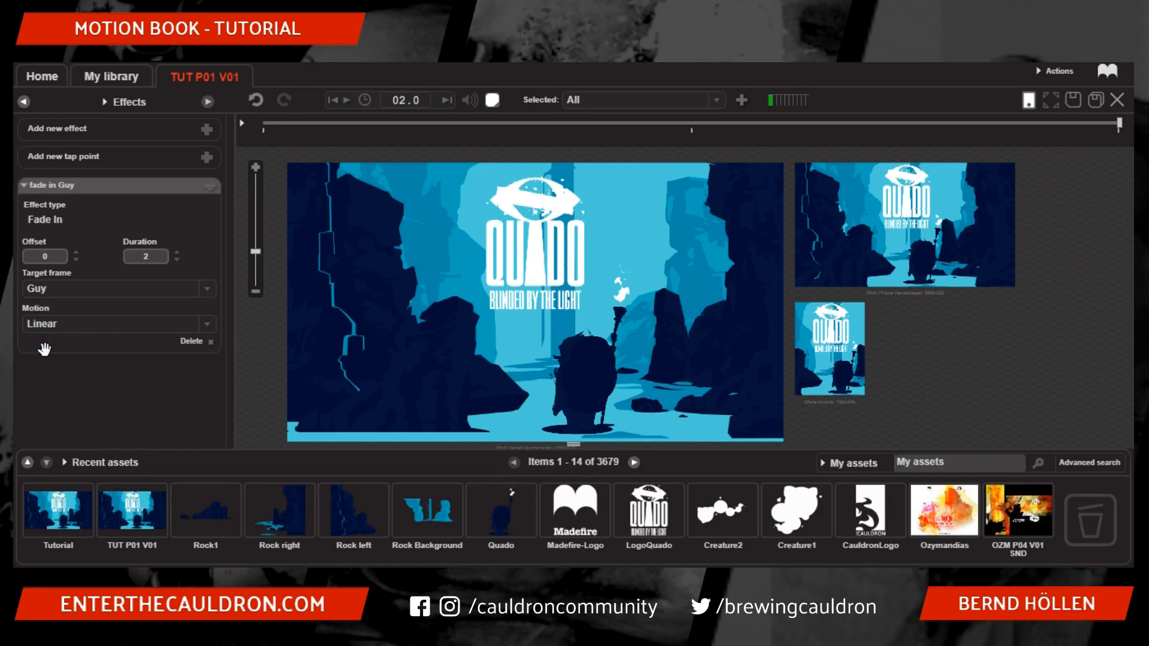
# Scrub the timeline from 0 to 2 seconds to examine how the Guy layer fades in
pyautogui.click(263, 123)
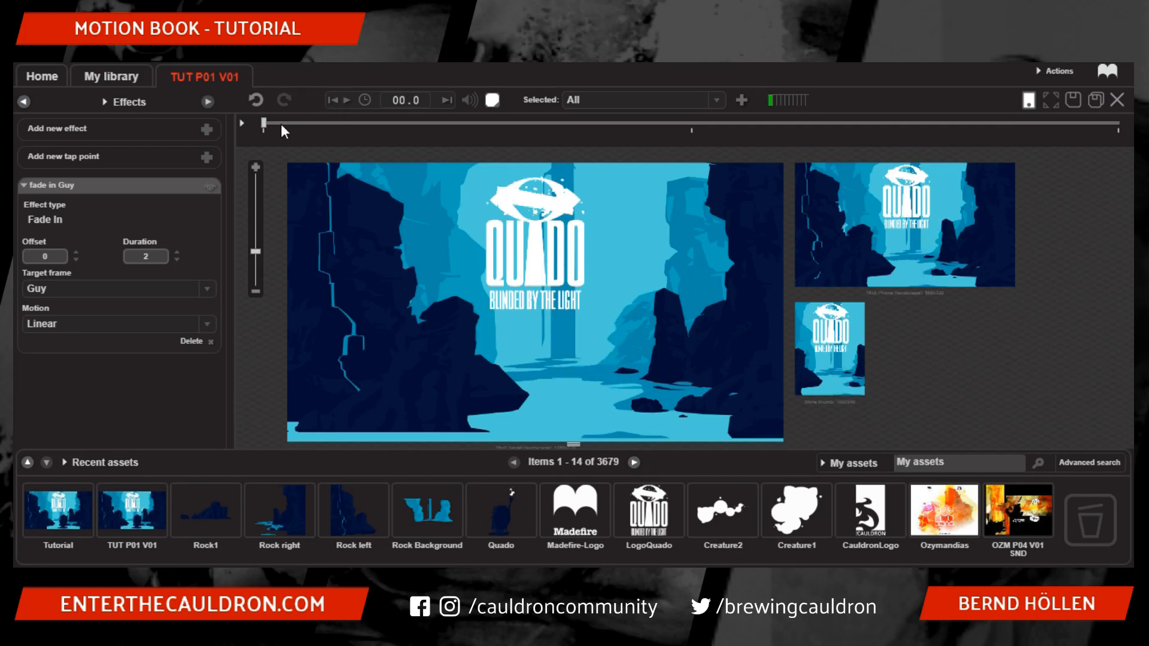
pyautogui.moveTo(261, 122); pyautogui.dragTo(685, 122)
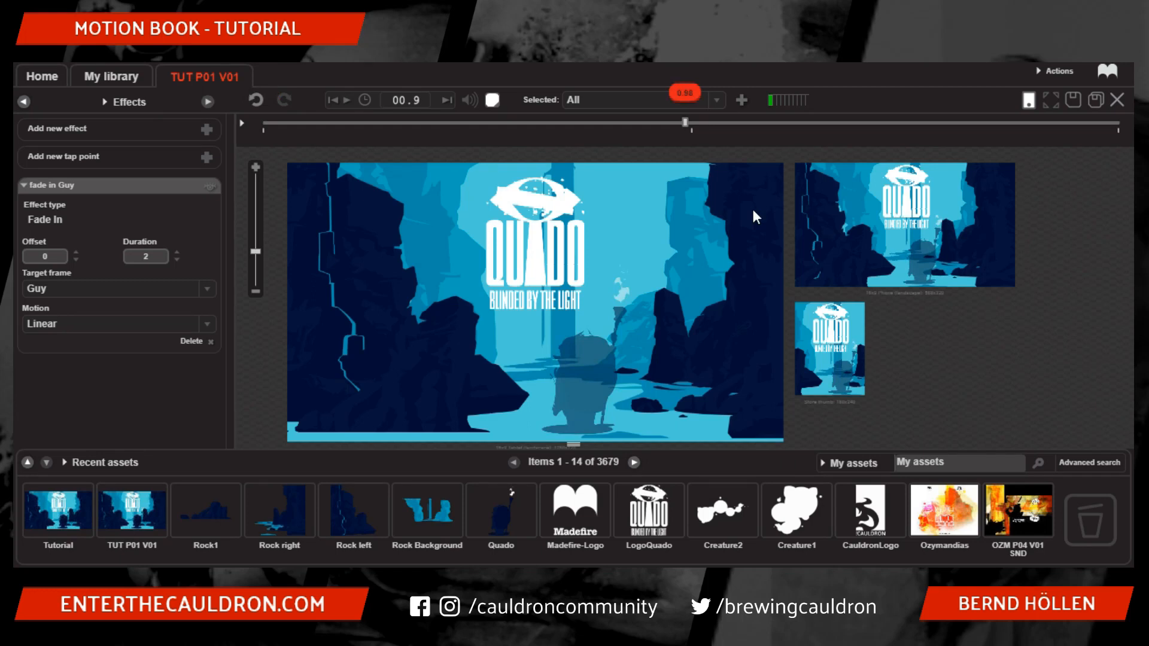
pyautogui.moveTo(755, 217); pyautogui.dragTo(1127, 167)
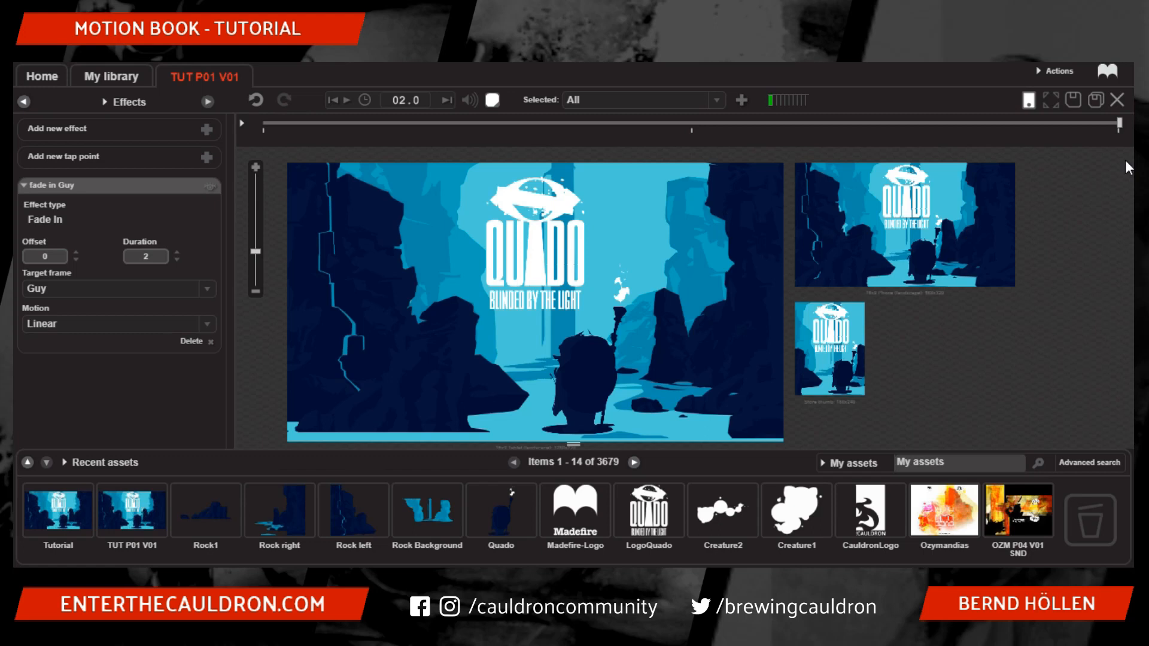
# Try the Back at start motion on the Guy fade-in, scrub the timeline and set the motion back to Linear
pyautogui.click(96, 323)
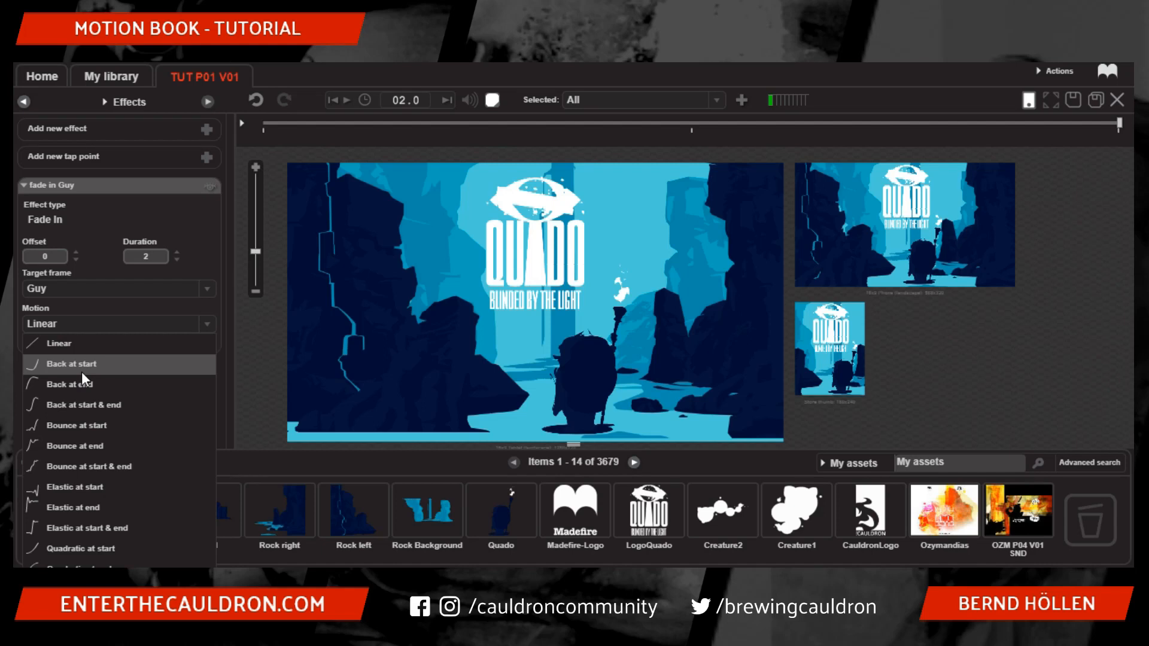
pyautogui.click(82, 370)
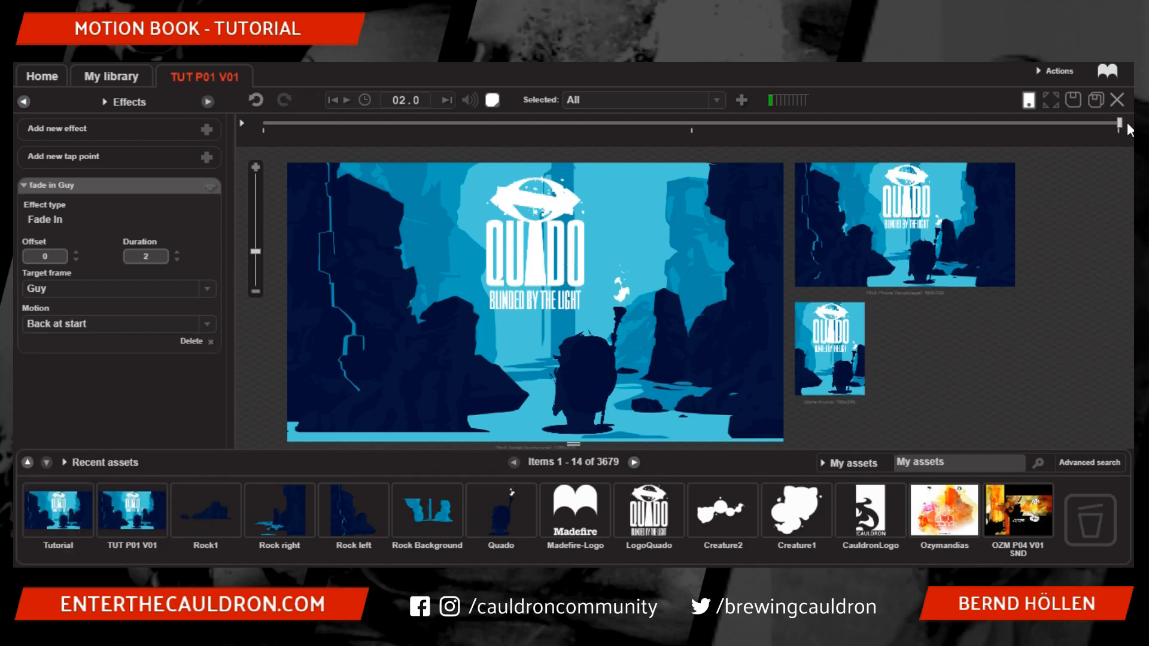
pyautogui.moveTo(1119, 124)
pyautogui.mouseDown()
pyautogui.moveTo(954, 124)
pyautogui.moveTo(1123, 138)
pyautogui.mouseUp()
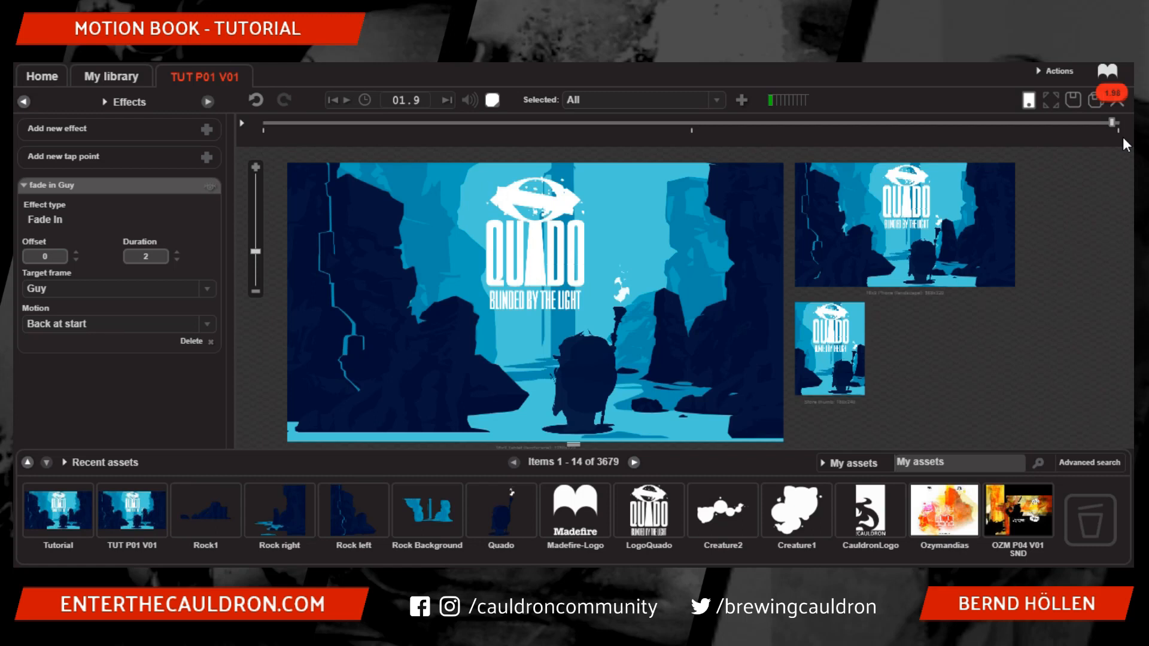
pyautogui.click(149, 323)
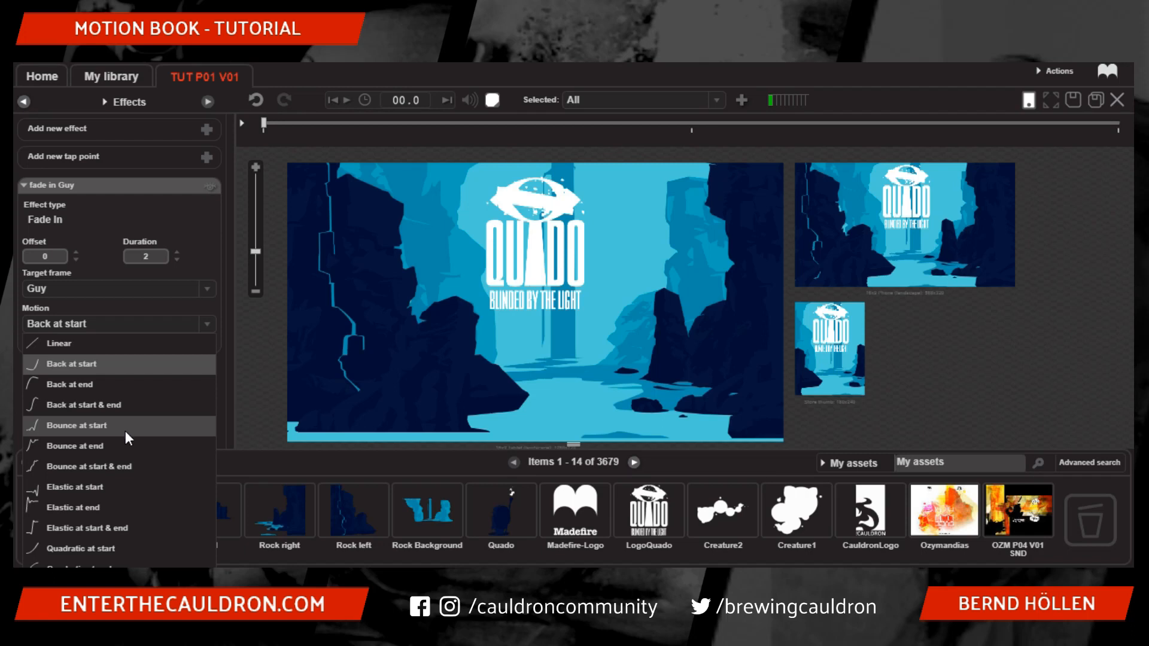
pyautogui.click(55, 343)
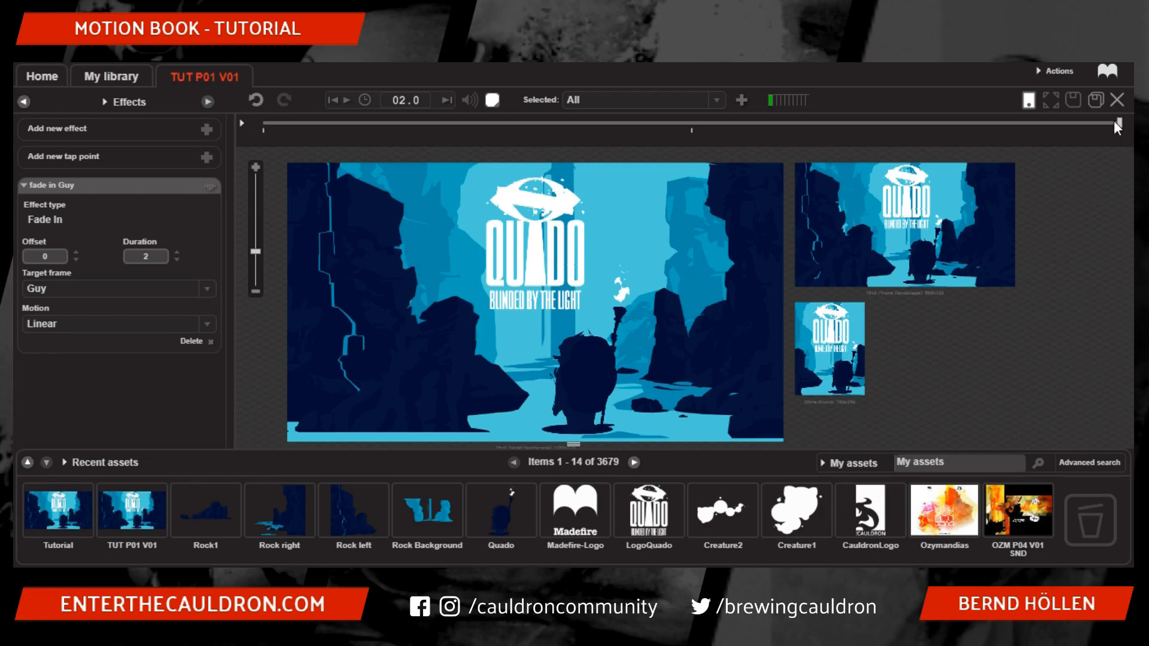
# Set the Guy layer's initial scale percentage to 130 in its layer properties
pyautogui.click(24, 102)
pyautogui.scroll(4, 62, 180)
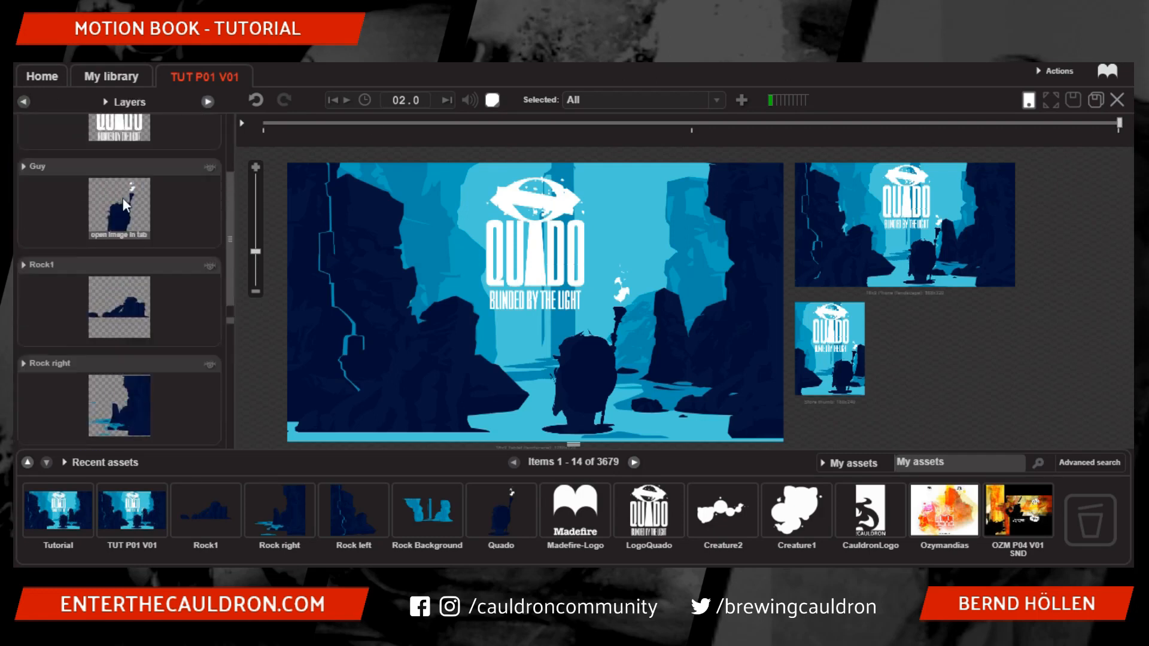
pyautogui.click(156, 175)
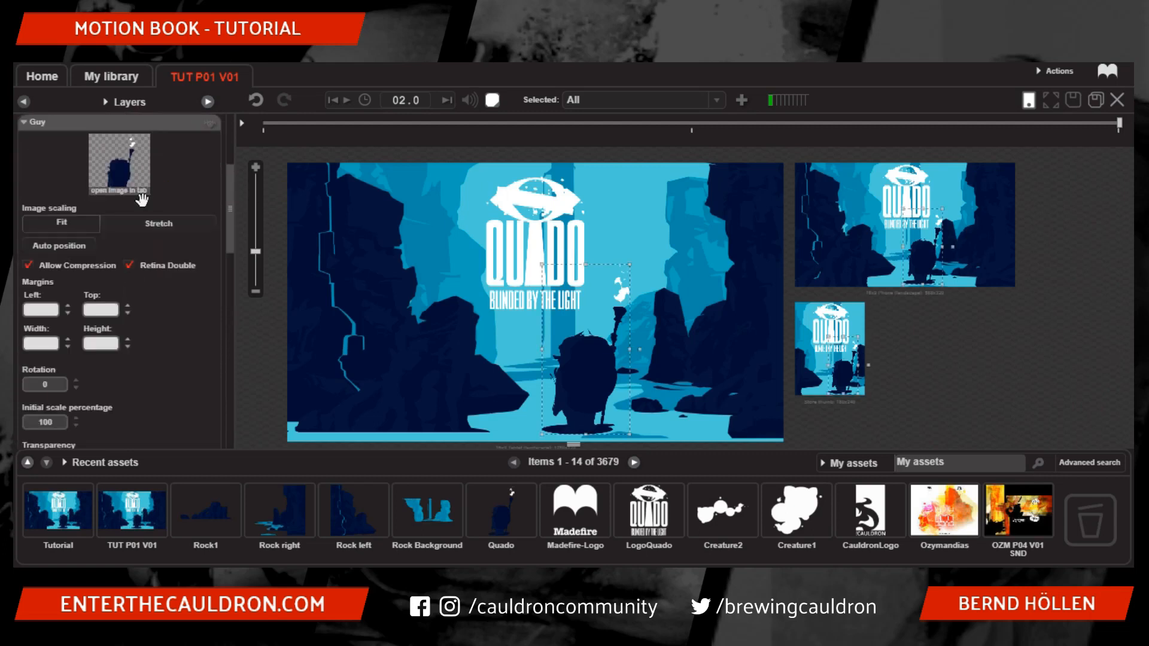
pyautogui.scroll(-1, 142, 199)
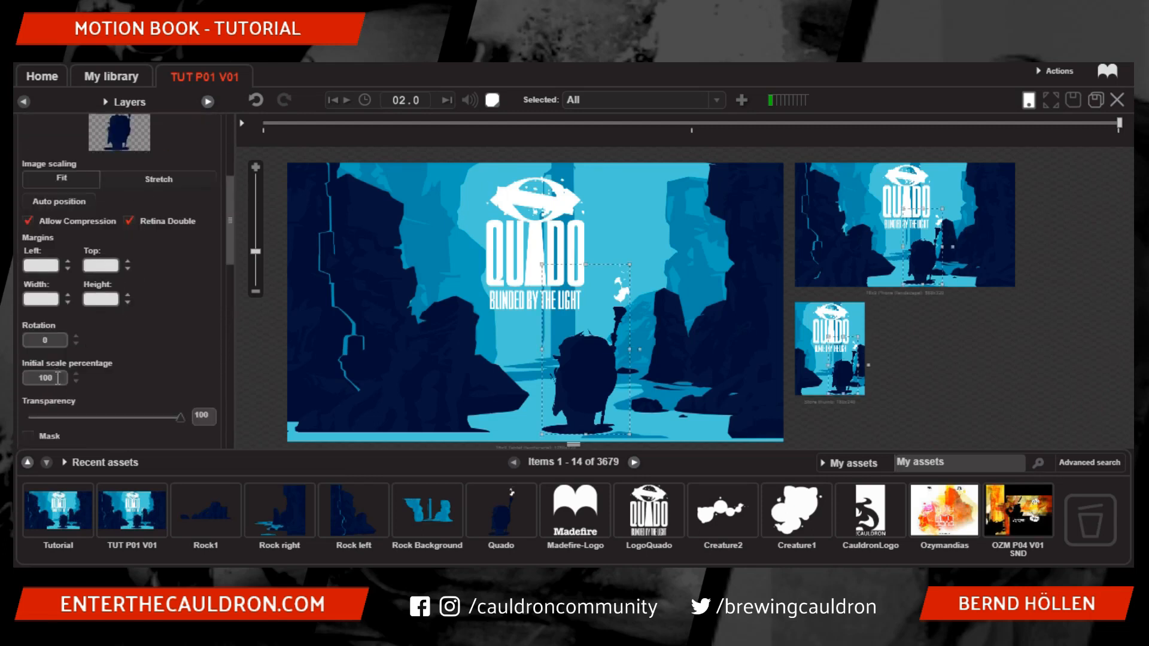
pyautogui.moveTo(58, 378); pyautogui.dragTo(23, 380)
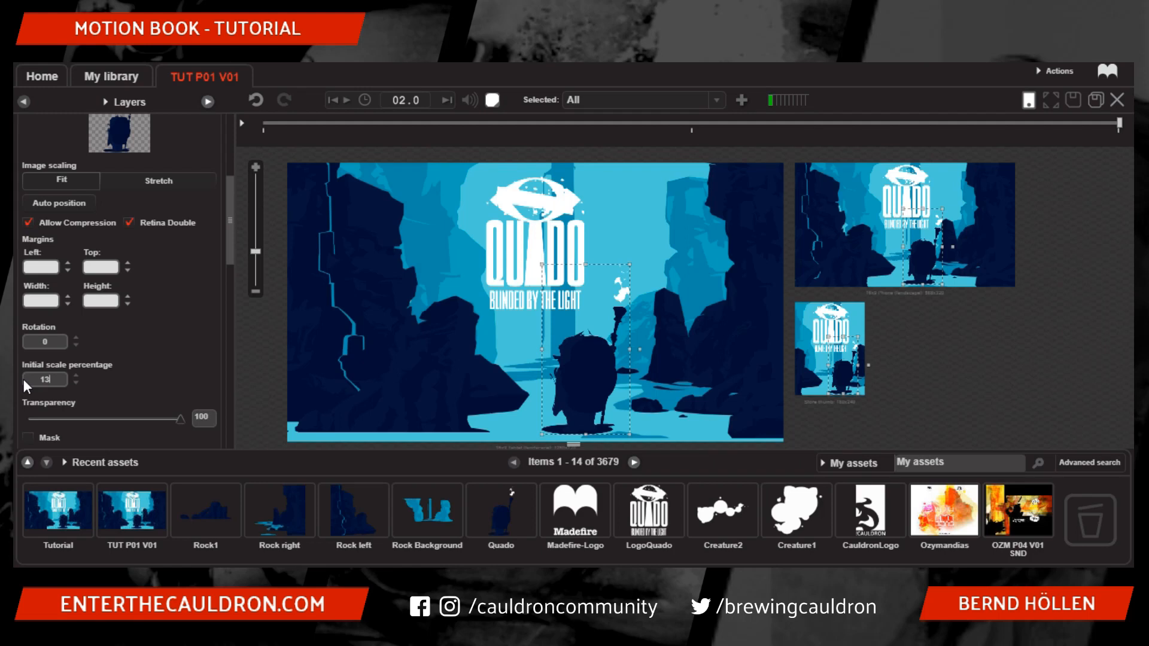
pyautogui.press('Return')
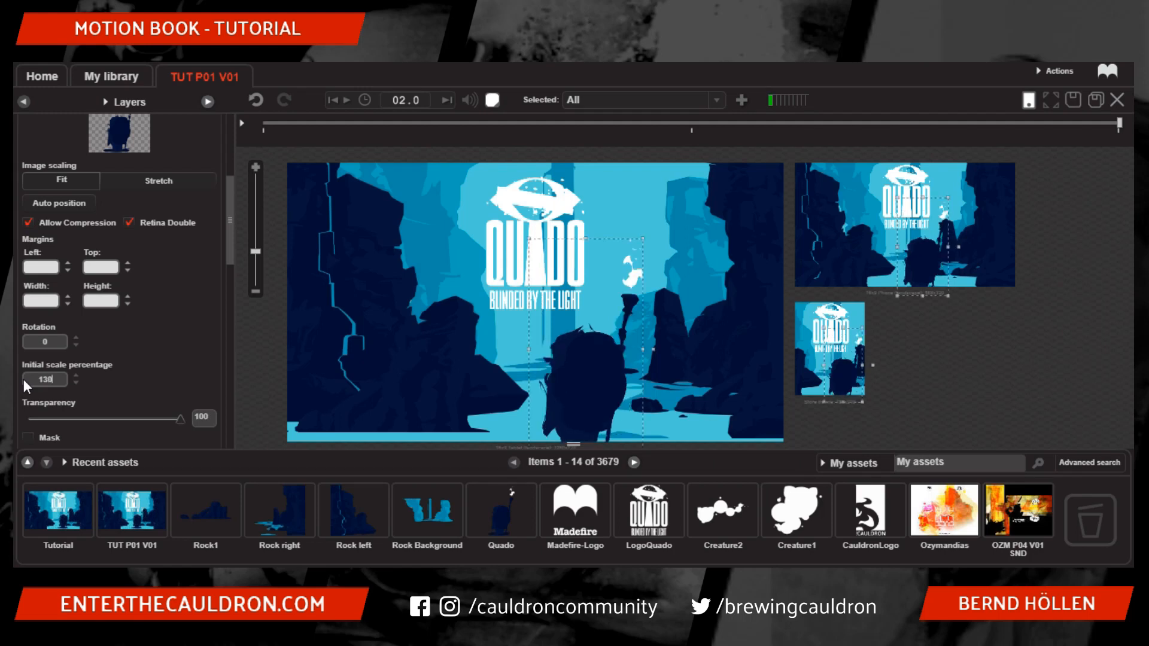
# Add a Move effect to the Guy layer, starting at exactly 0 seconds and lasting 2 seconds
pyautogui.click(207, 103)
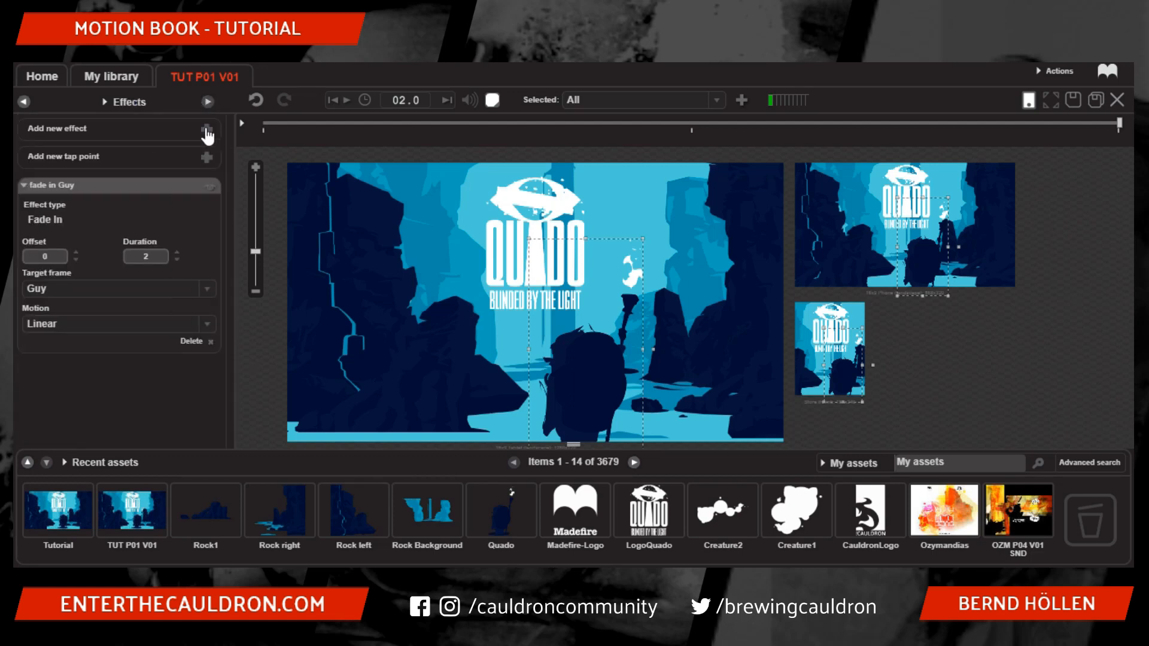
pyautogui.click(206, 132)
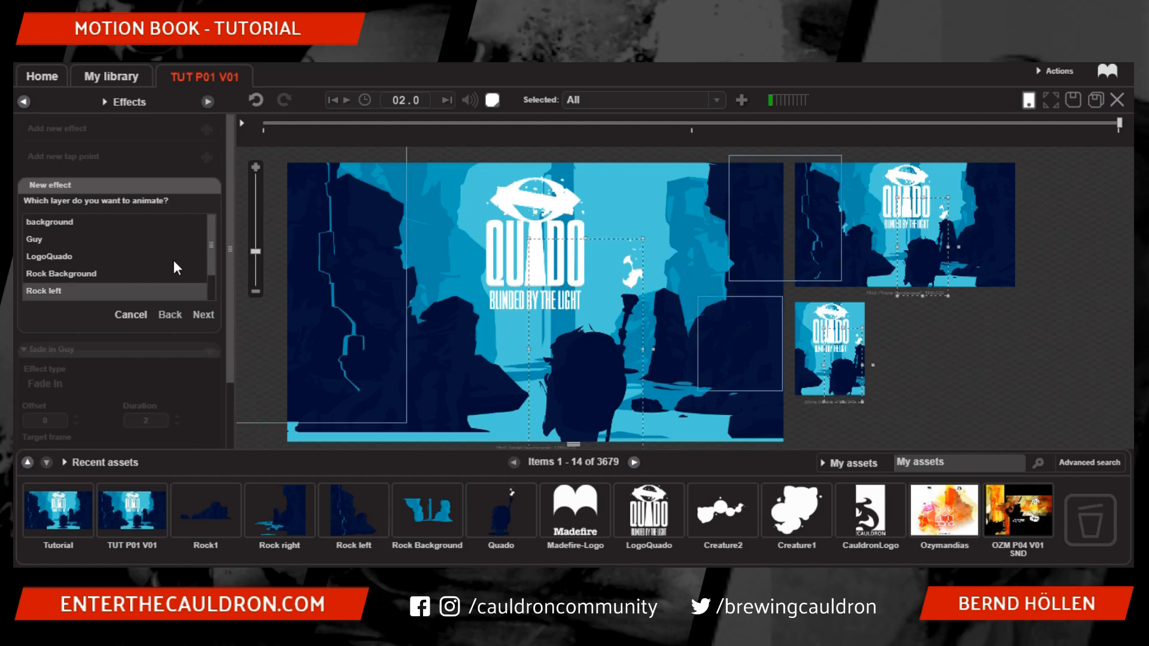
pyautogui.click(175, 240)
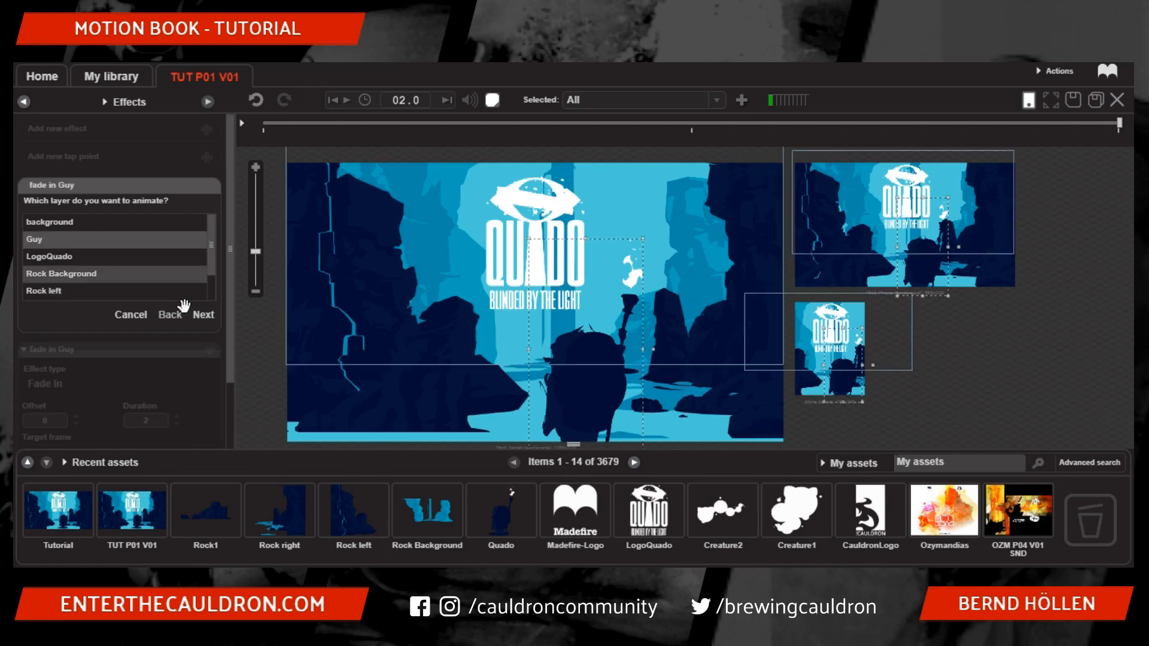
pyautogui.click(203, 314)
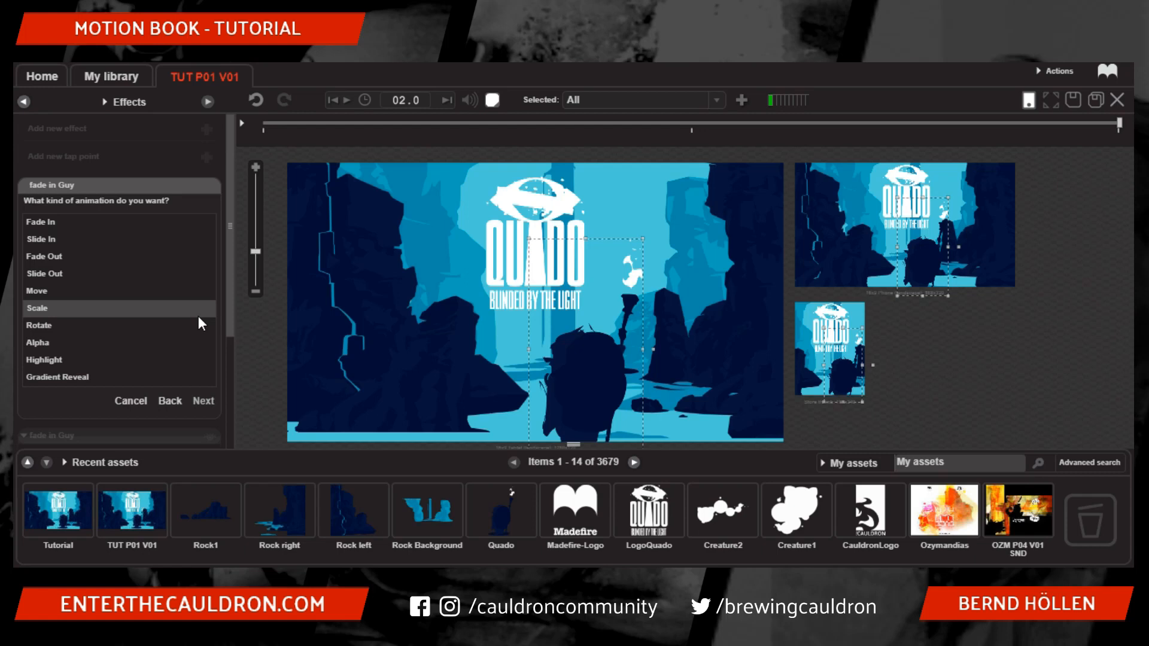
pyautogui.click(198, 291)
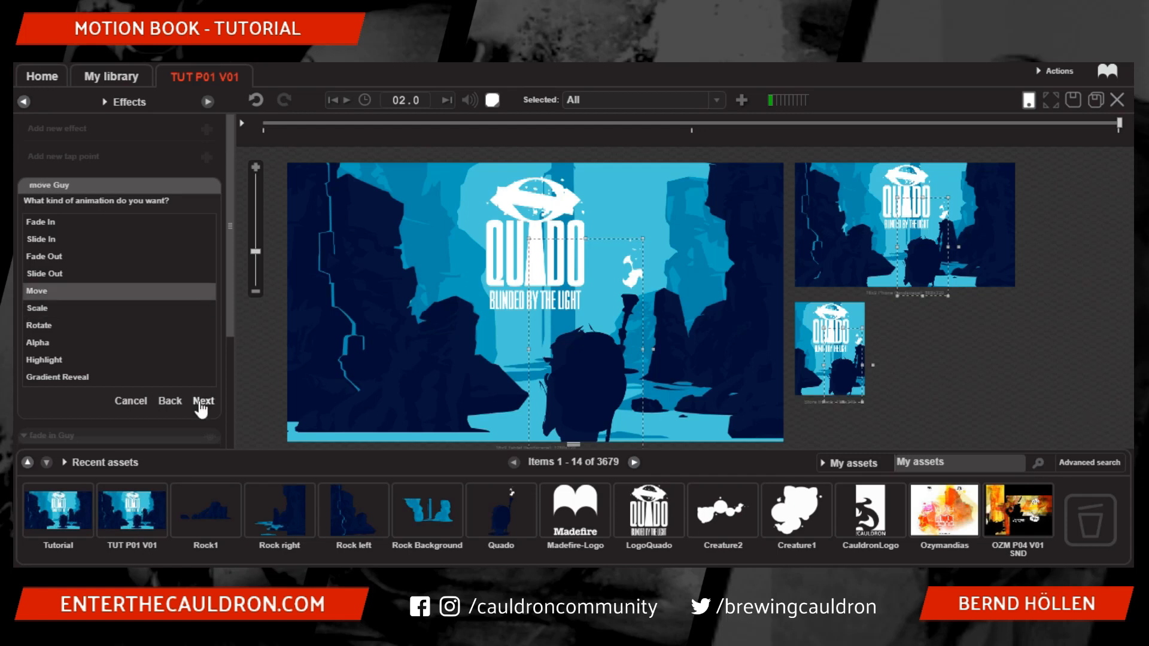
pyautogui.click(202, 402)
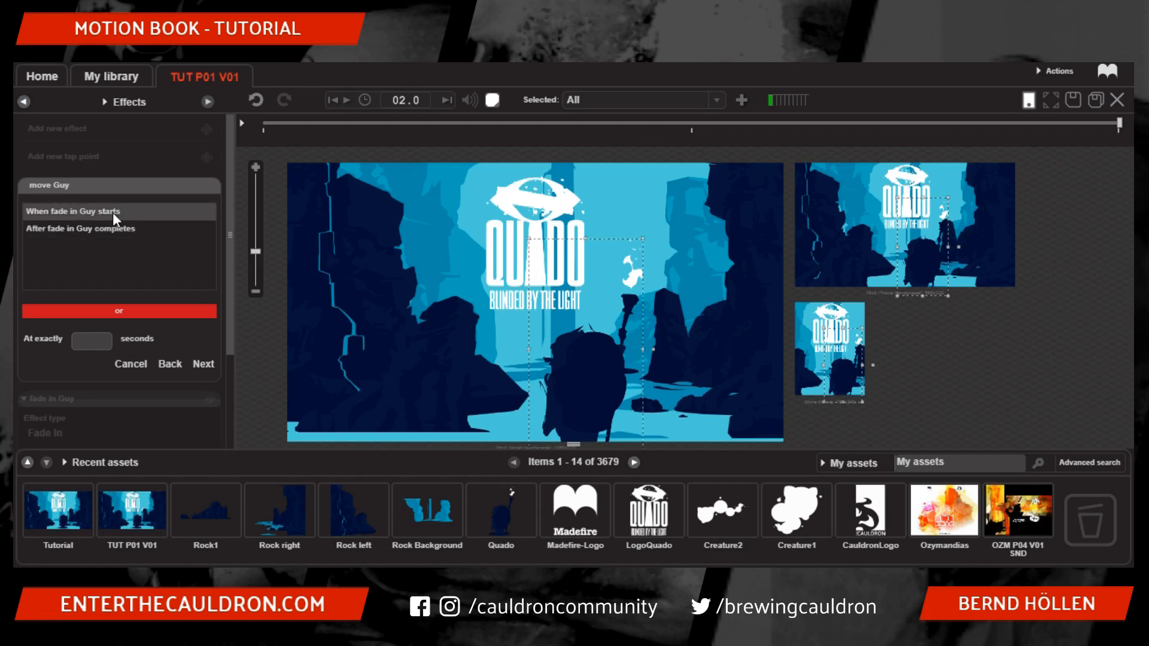
pyautogui.click(96, 343)
pyautogui.write('0')
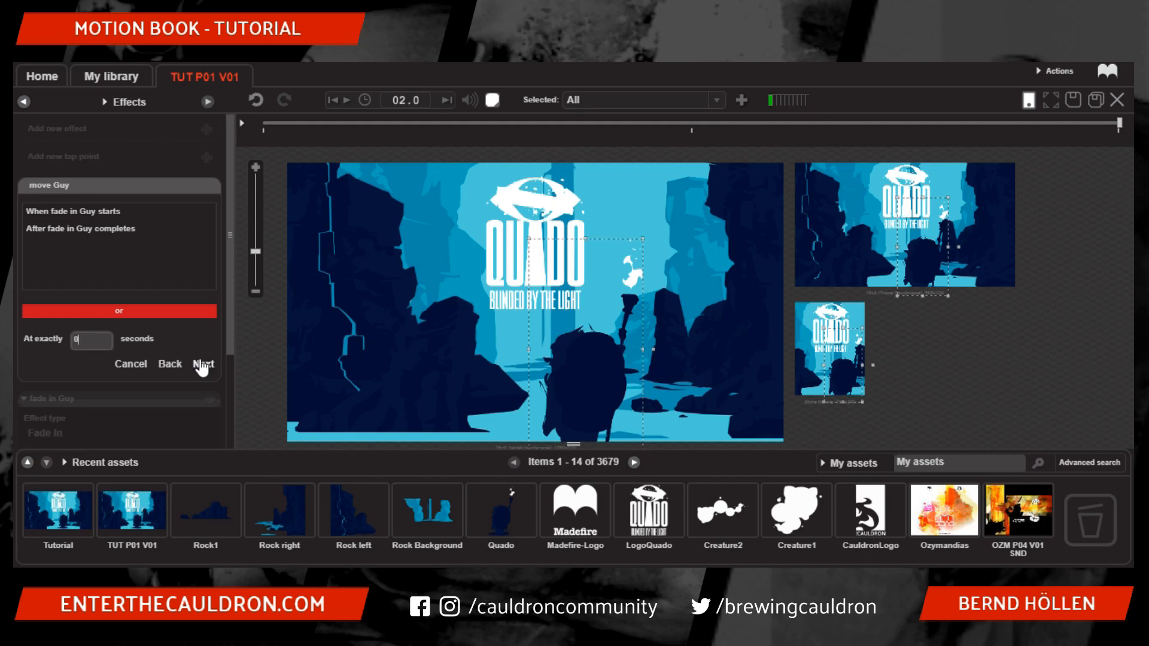
pyautogui.click(202, 365)
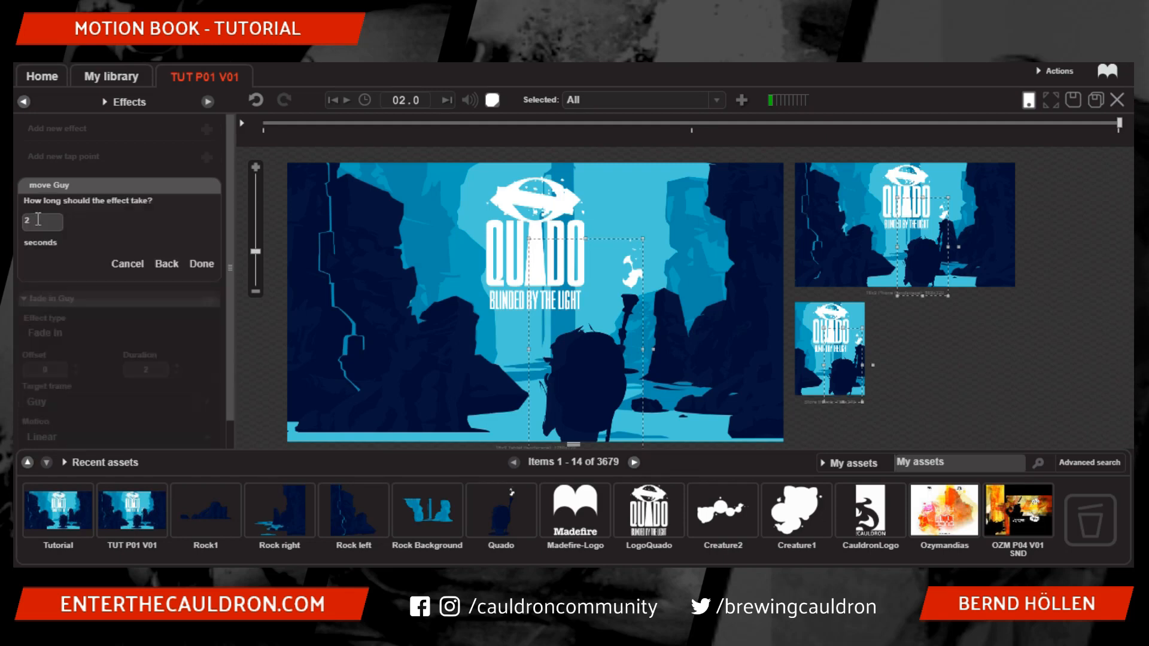
pyautogui.click(201, 264)
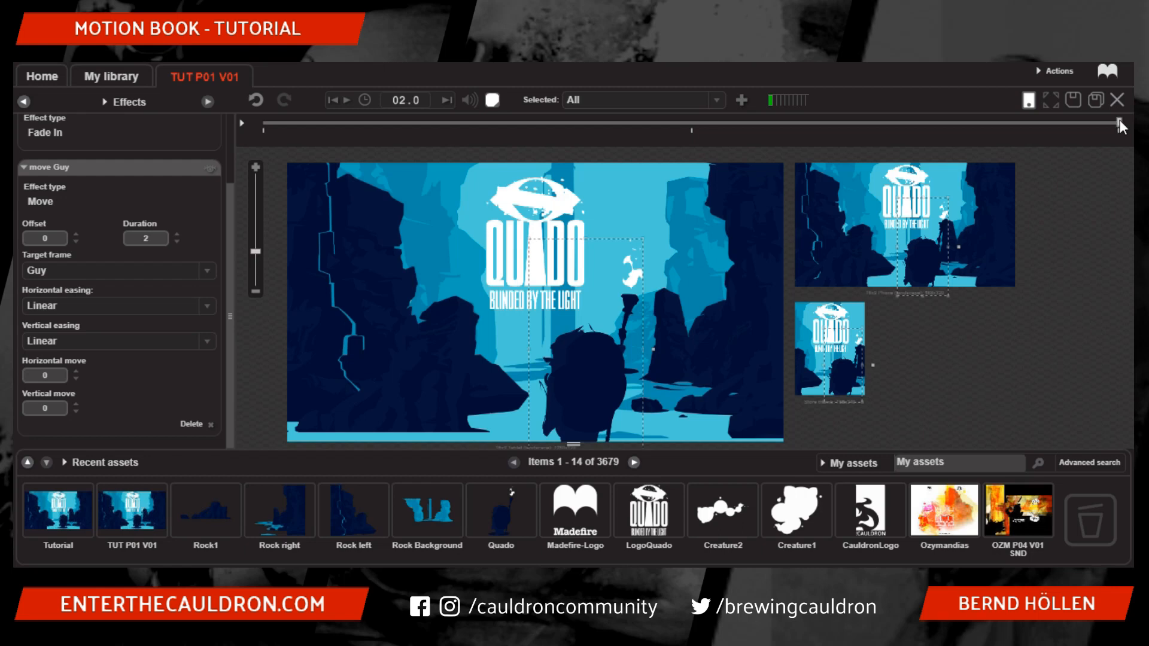
# Scrub the timeline back from 2 seconds to about 1 second to examine the Guy layer's animation
pyautogui.moveTo(1119, 123); pyautogui.dragTo(874, 123)
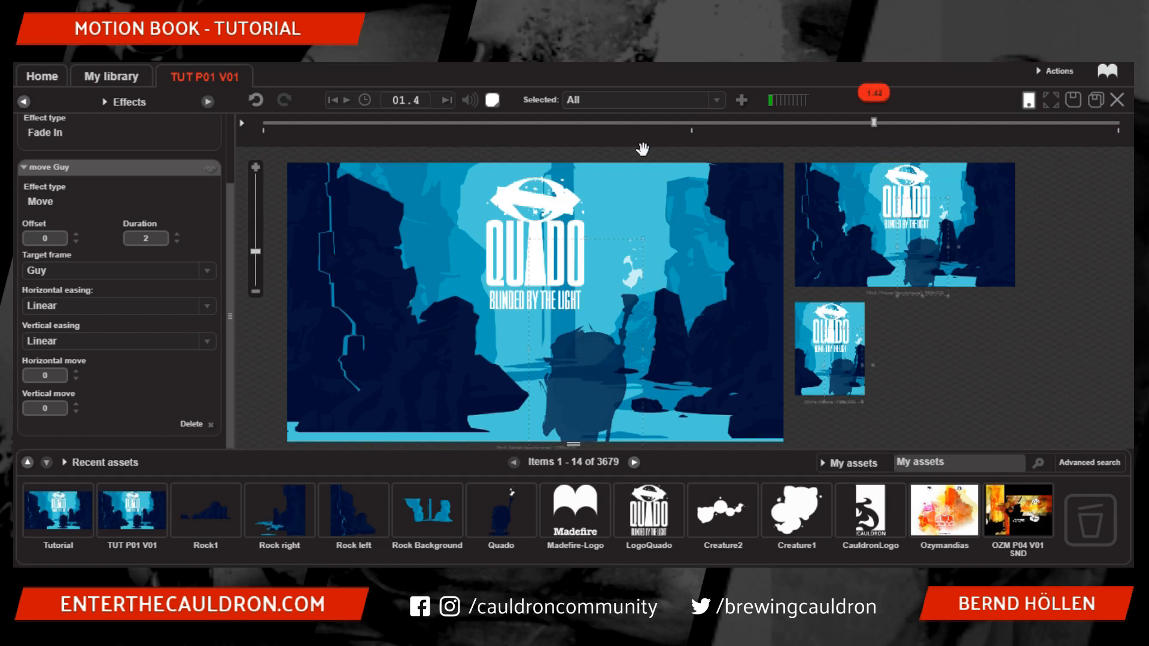
pyautogui.click(682, 124)
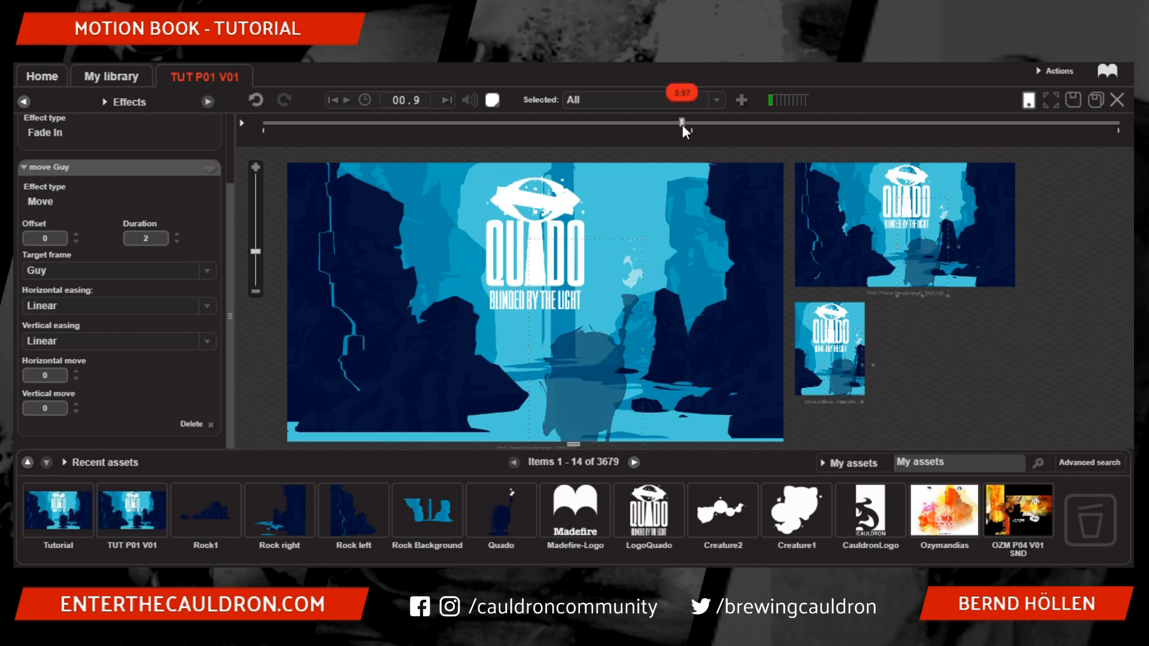
pyautogui.moveTo(686, 131); pyautogui.dragTo(693, 141)
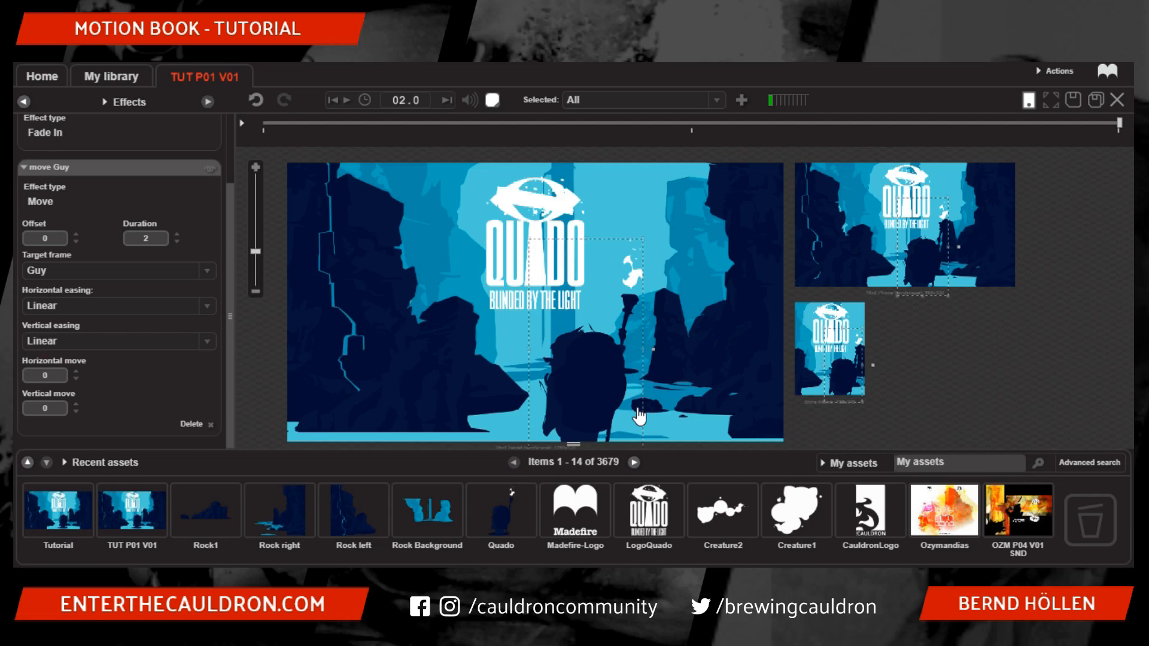
# Reposition Guy slightly up and left at the 2-second mark in the large and small landscape views, and save the page
pyautogui.moveTo(639, 414); pyautogui.dragTo(621, 384)
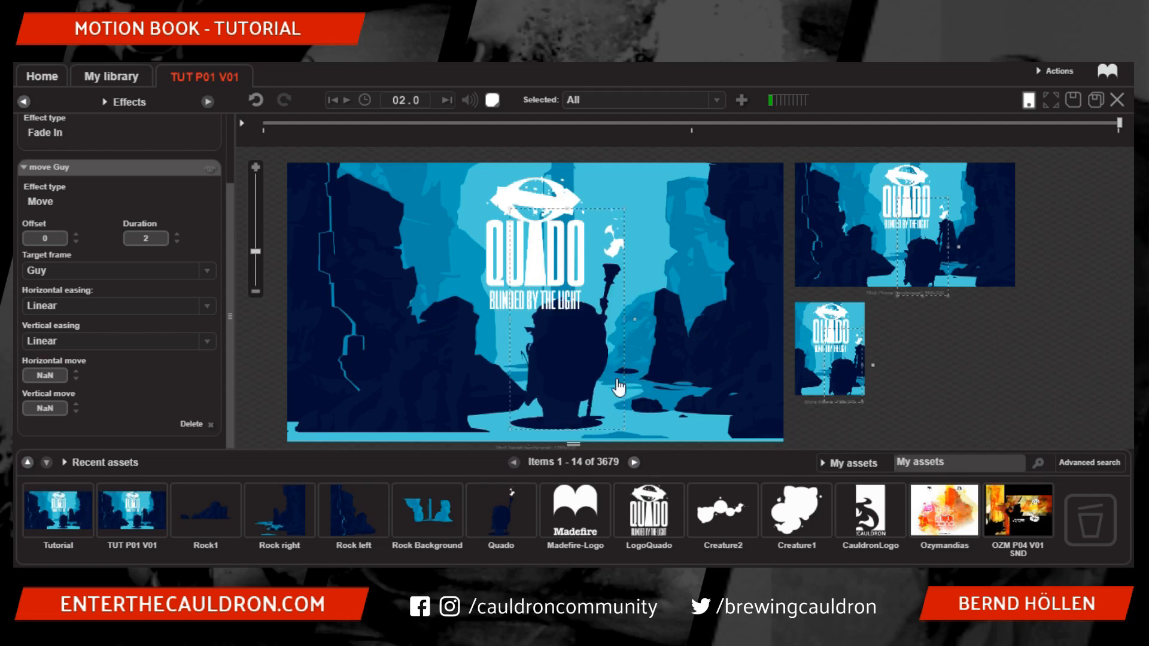
pyautogui.moveTo(948, 267); pyautogui.dragTo(933, 254)
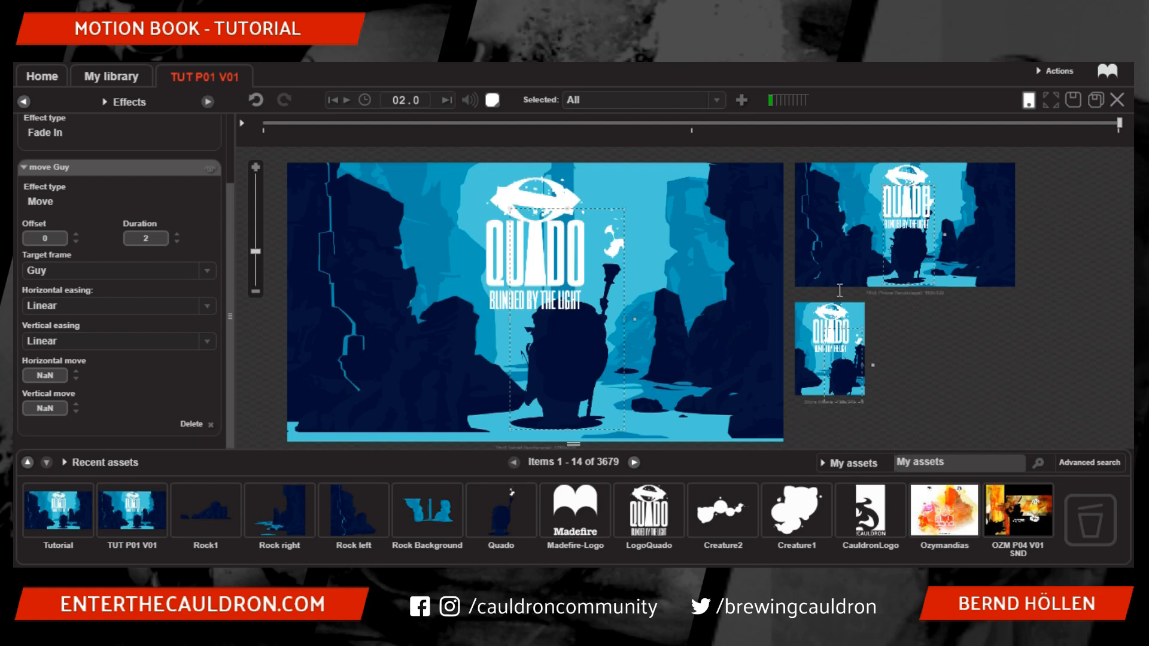
pyautogui.hotkey('ctrl', 's')
# Add a Scale effect to the Guy layer, starting at exactly 0 seconds and lasting 2 seconds
pyautogui.scroll(3, 192, 249)
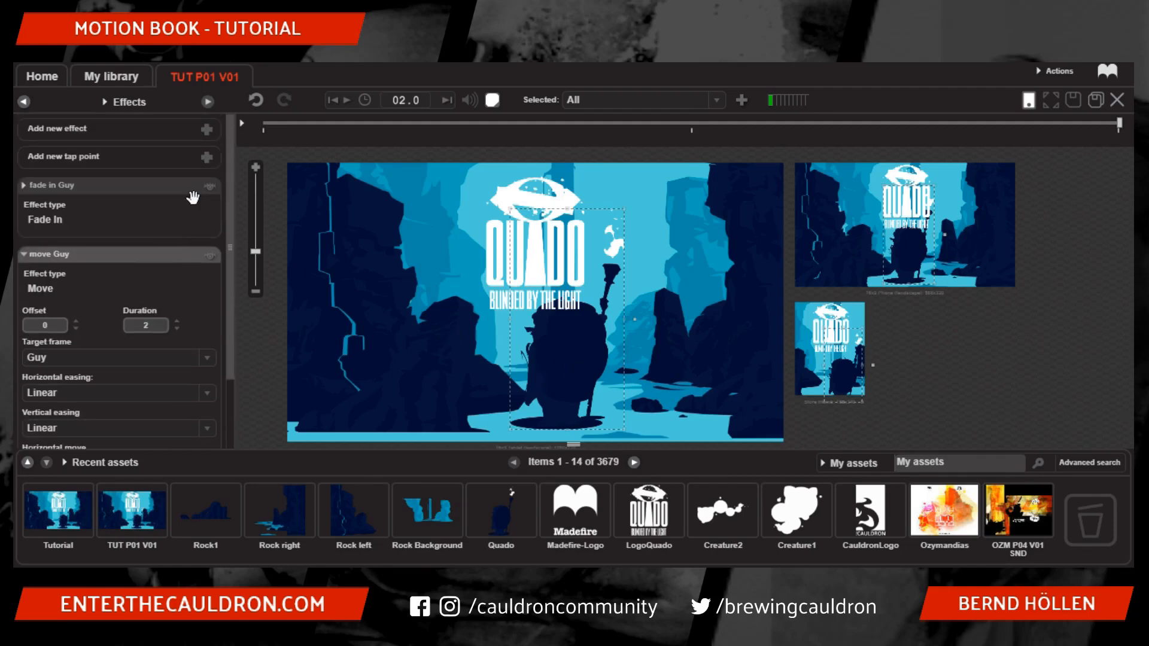
pyautogui.click(206, 130)
pyautogui.click(41, 237)
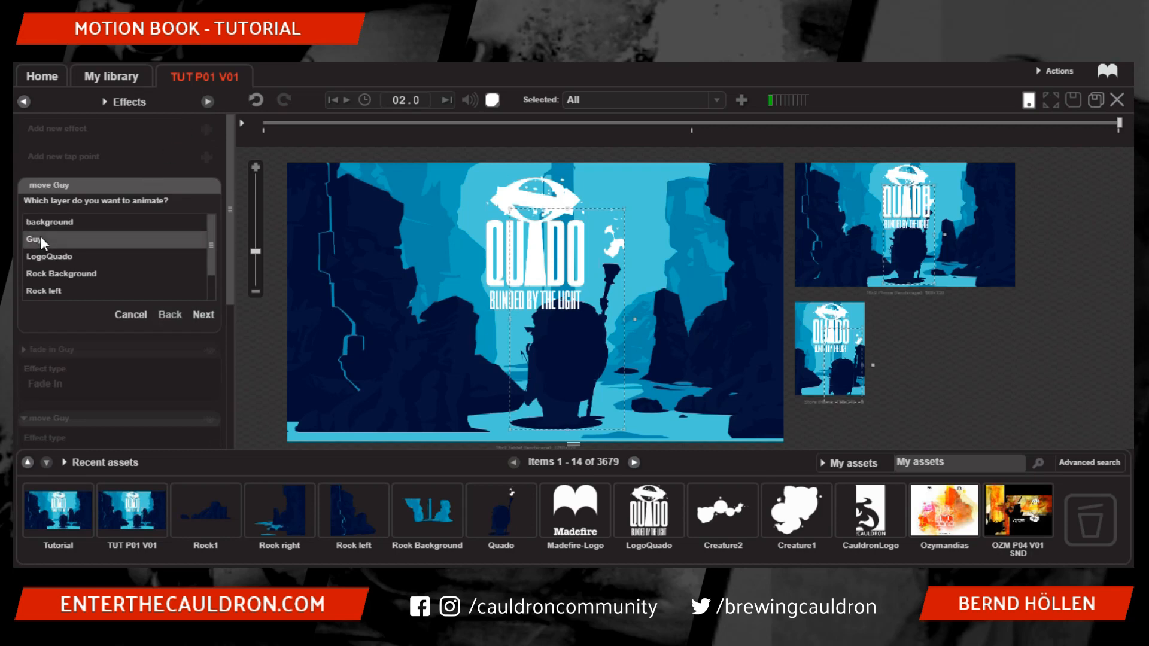
pyautogui.click(202, 316)
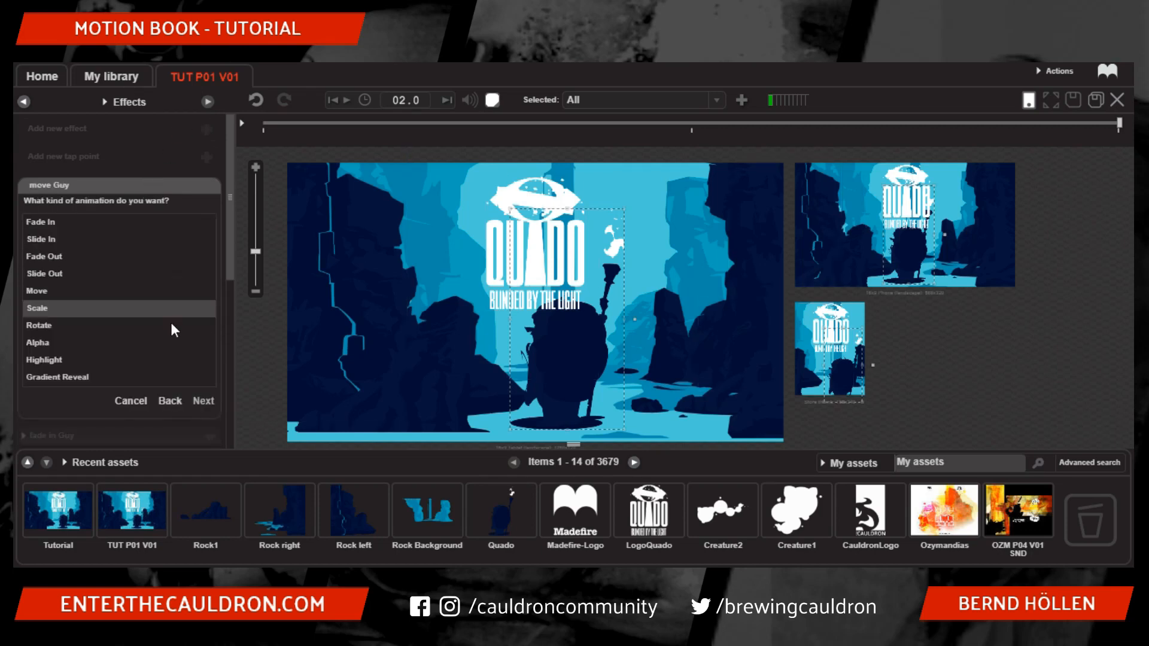
pyautogui.click(49, 311)
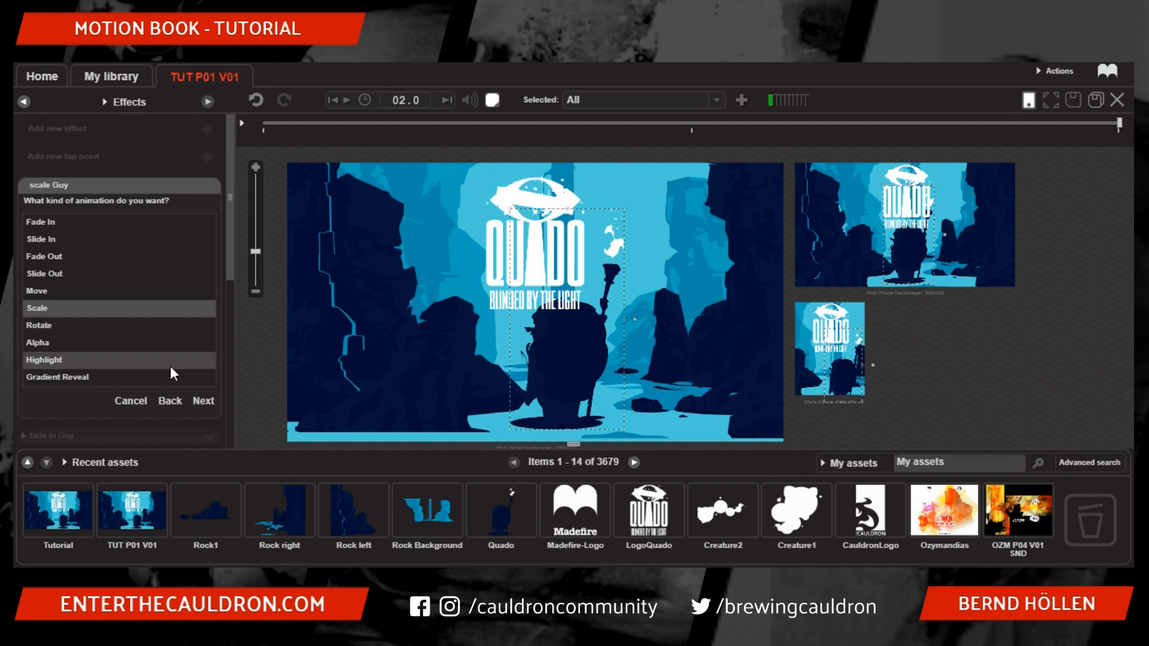
pyautogui.click(203, 403)
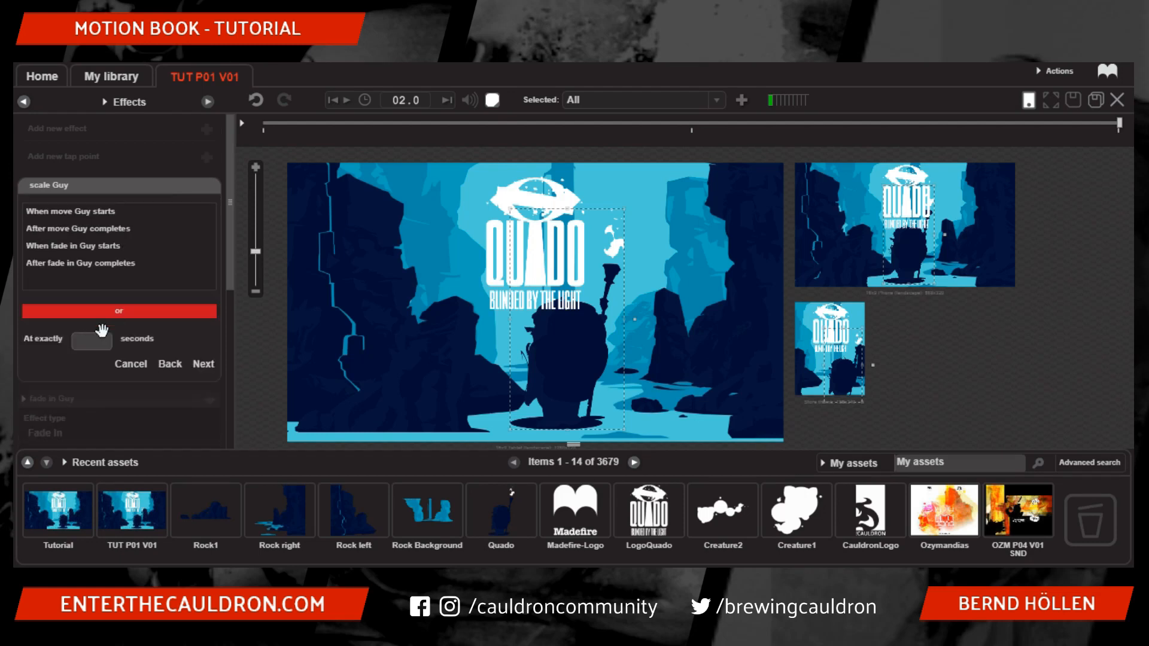
pyautogui.click(69, 228)
pyautogui.click(99, 346)
pyautogui.write('0')
pyautogui.click(212, 366)
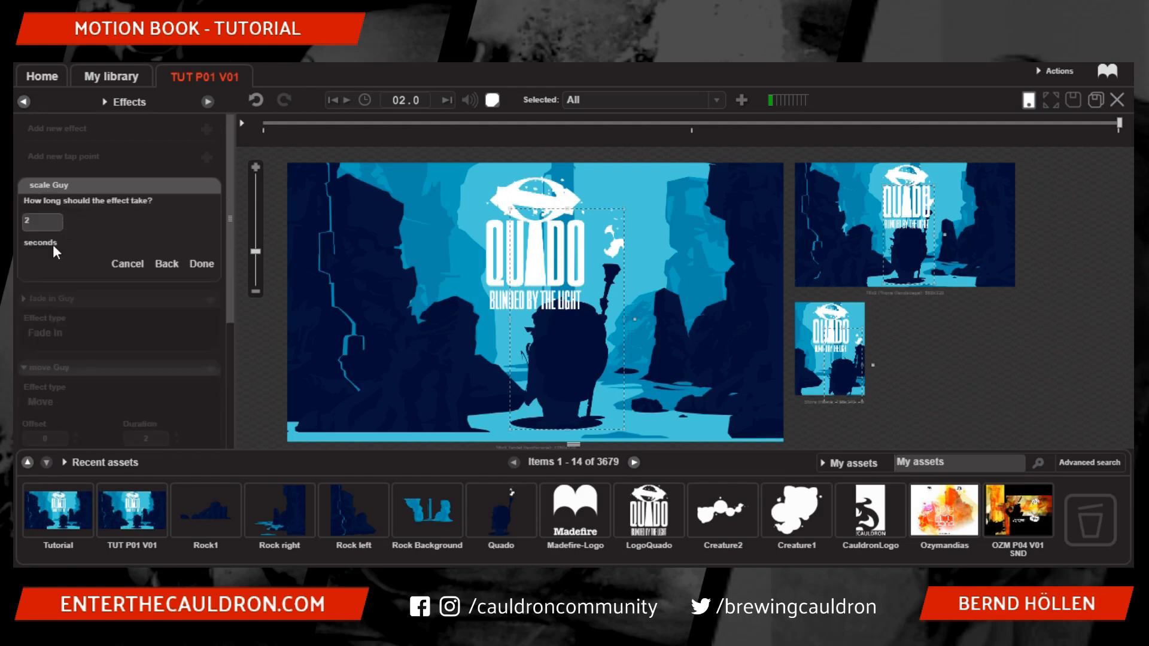
pyautogui.click(201, 264)
# Scrub the timeline from 2 seconds to 1 second and back to examine how Guy scales and moves
pyautogui.scroll(-3, 192, 261)
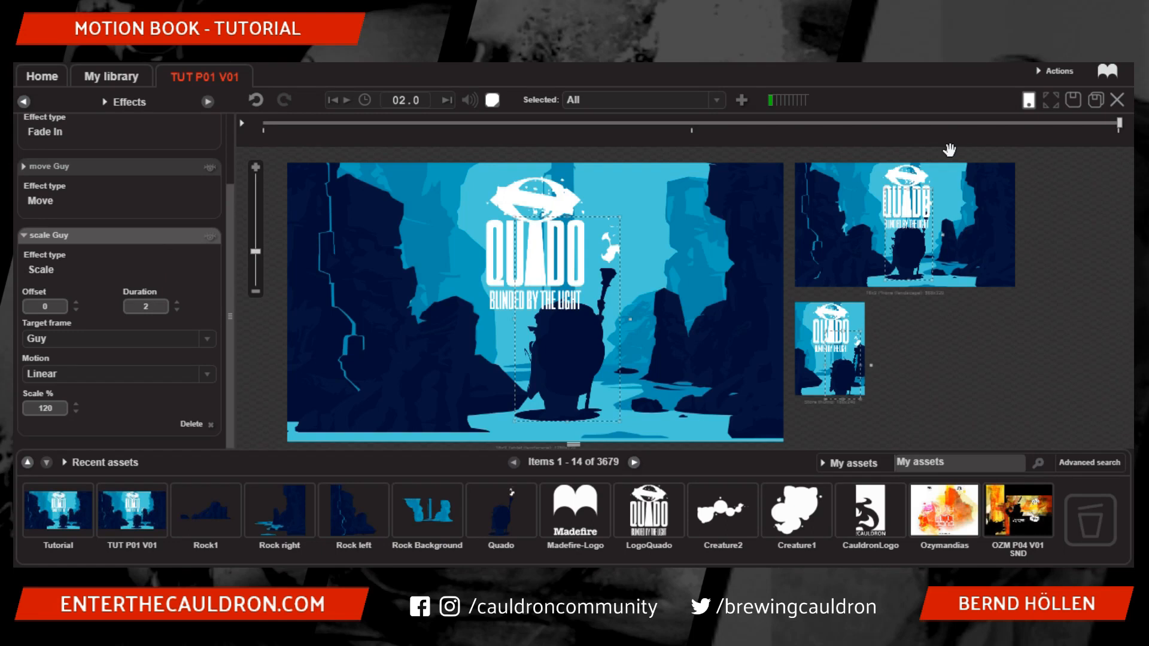
pyautogui.click(1115, 123)
pyautogui.moveTo(1113, 127); pyautogui.dragTo(692, 128)
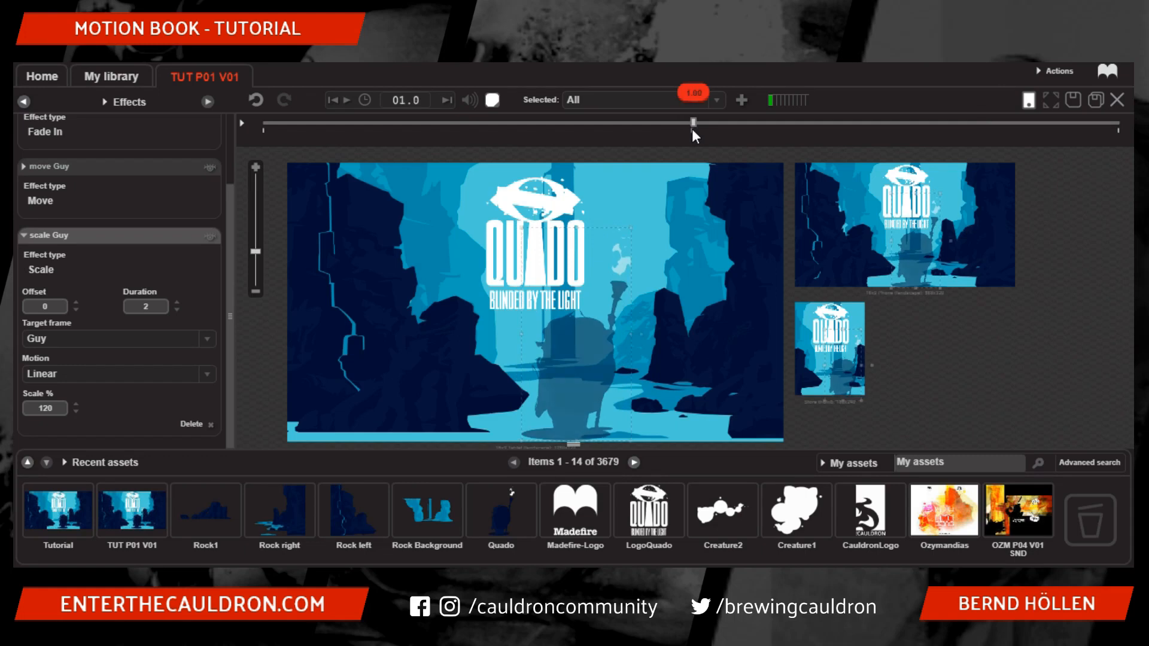
pyautogui.moveTo(692, 128); pyautogui.dragTo(1119, 122)
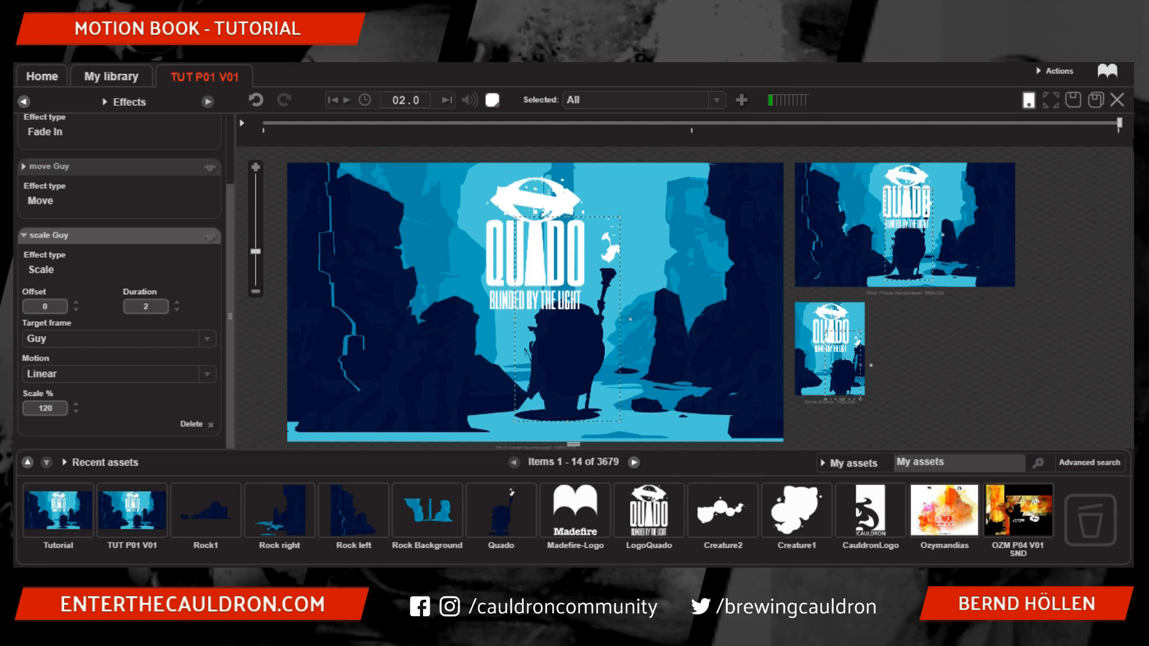
# Set the scale percentage of Guy's Scale effect to 100
pyautogui.doubleClick(63, 412)
pyautogui.write('100')
pyautogui.press('Return')
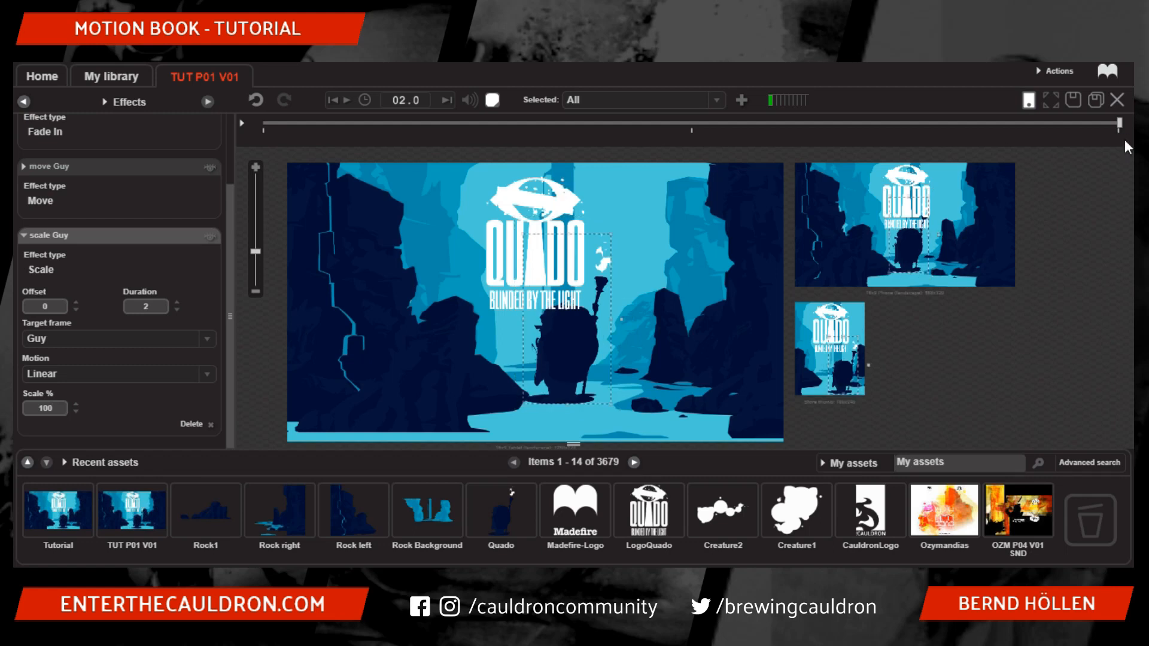
# Scrub the timeline from 2 seconds back to 0 seconds to review Guy's combined fade, move and scale
pyautogui.moveTo(1118, 126)
pyautogui.moveTo(1119, 125); pyautogui.dragTo(214, 169)
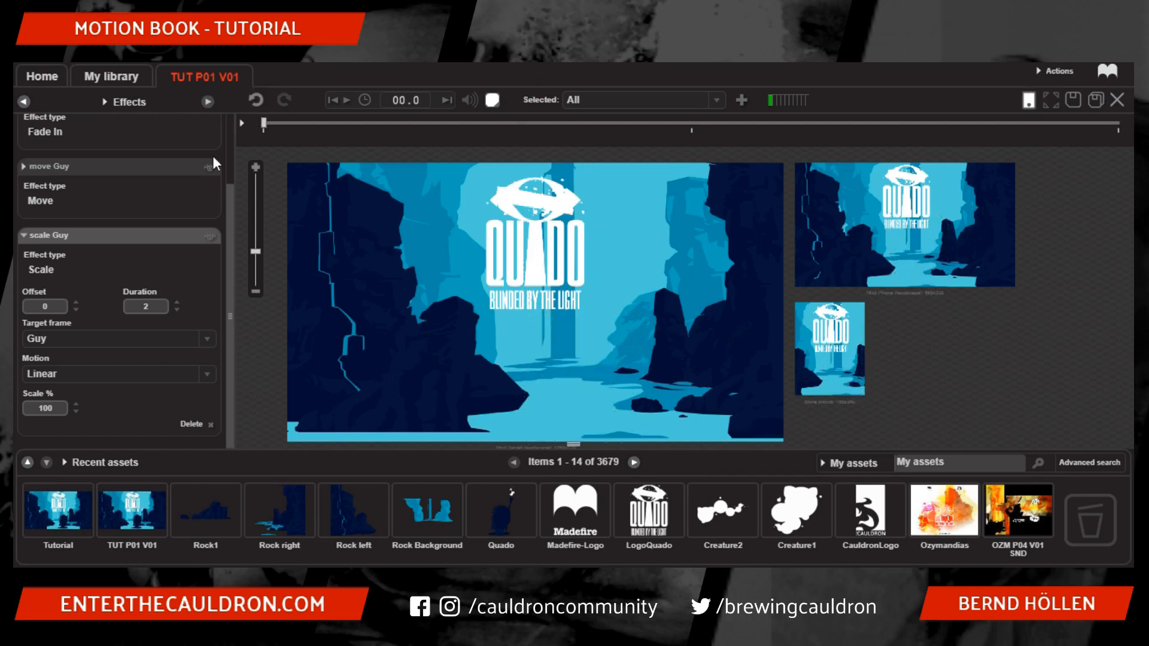
pyautogui.scroll(1, 78, 251)
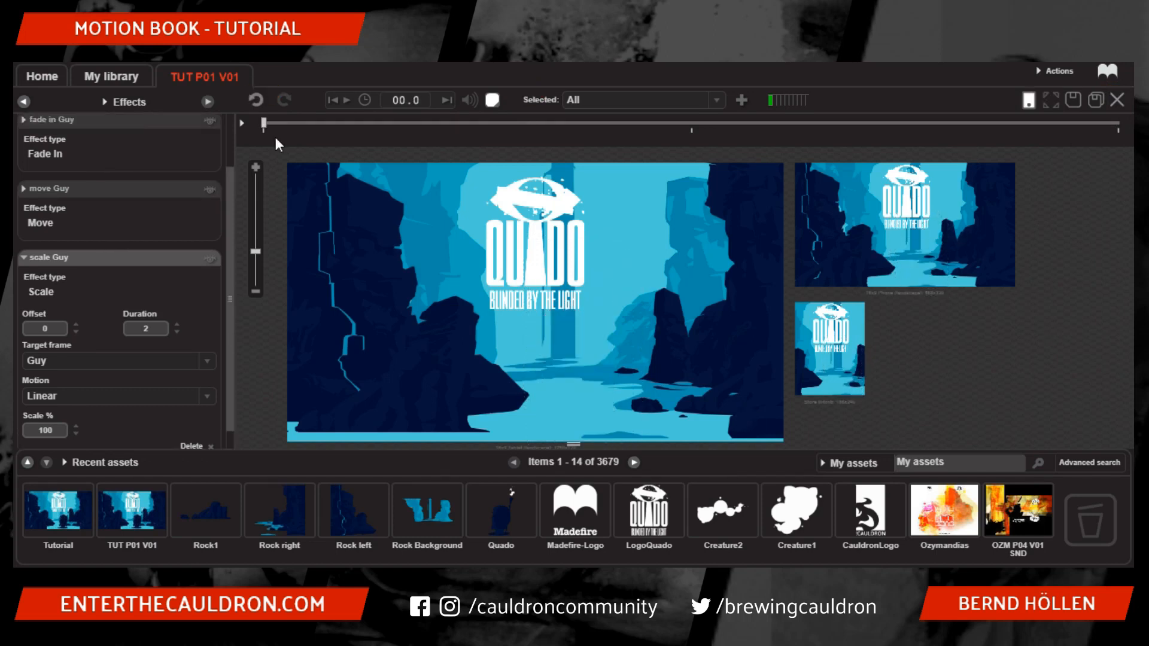
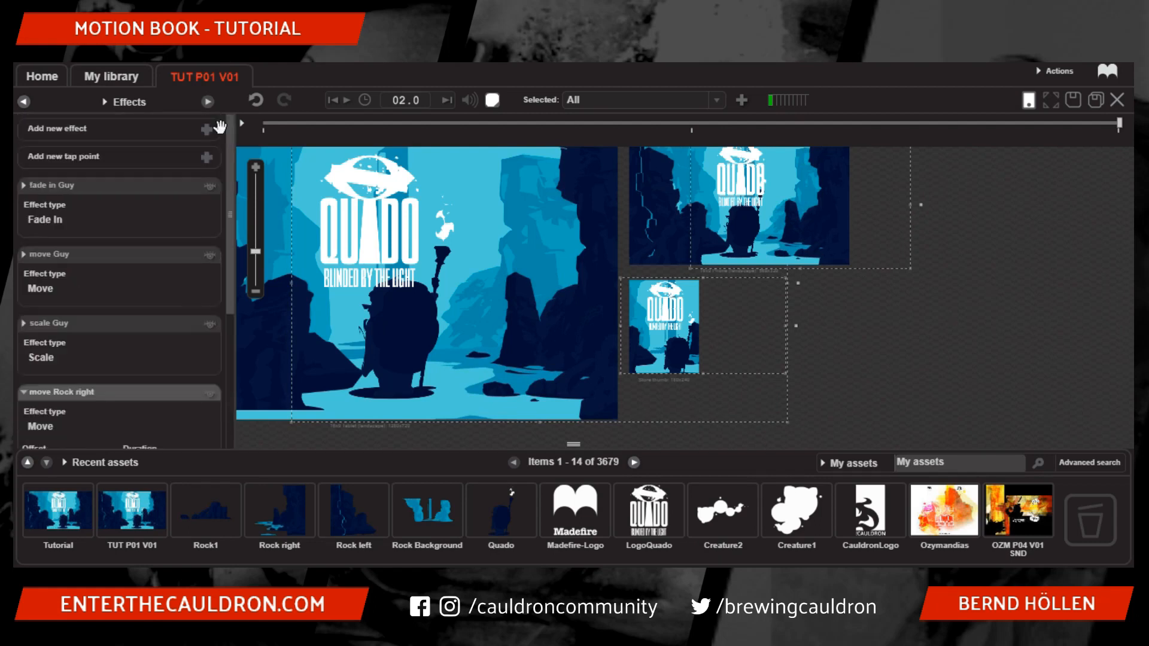
# Add a Scale effect to the Rock right layer
pyautogui.click(207, 128)
pyautogui.scroll(-2, 74, 267)
pyautogui.click(74, 270)
pyautogui.click(202, 317)
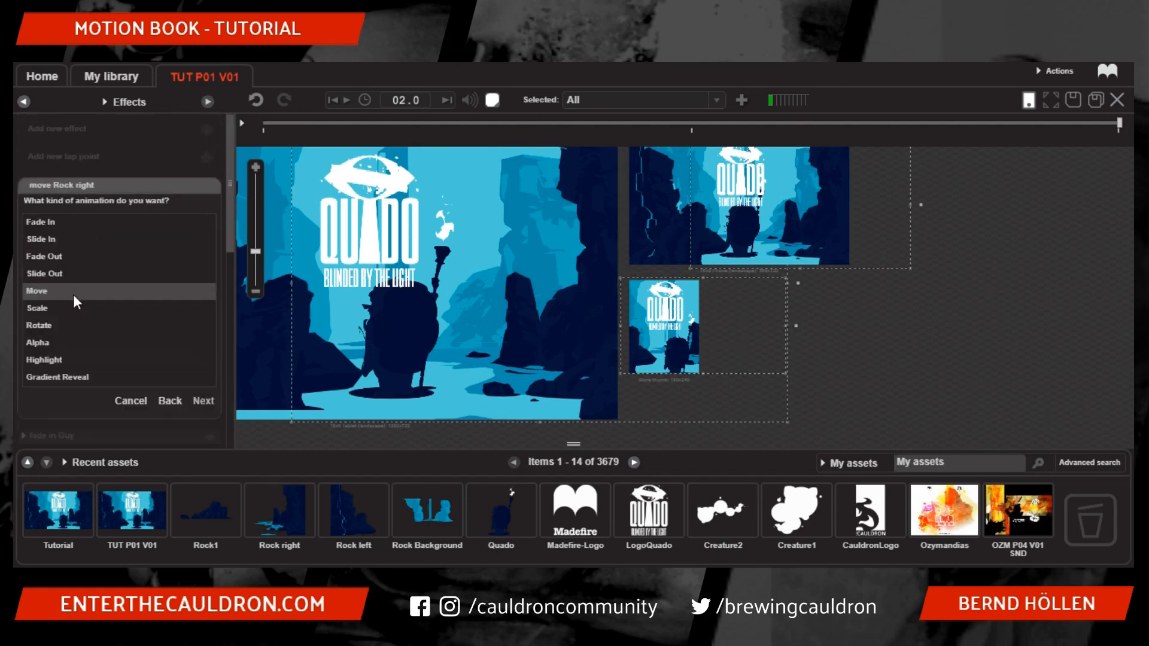
pyautogui.doubleClick(74, 308)
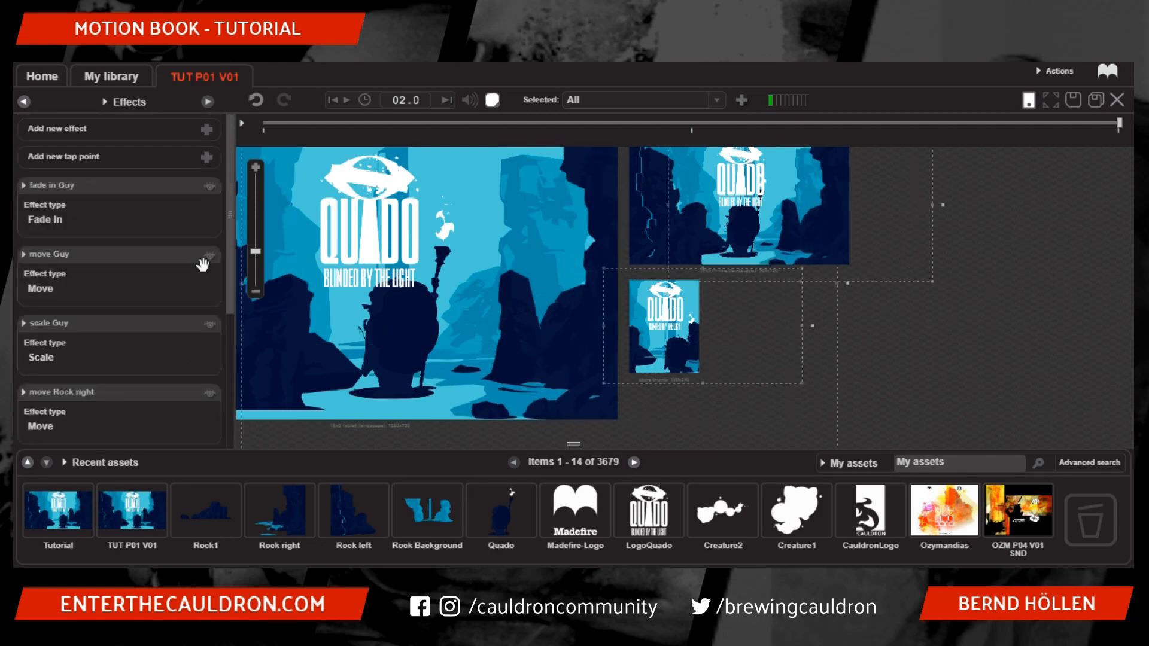
# Add a 2-second Move effect to the Rock left layer and shift the rock slightly outward and down at 2 seconds
pyautogui.click(207, 130)
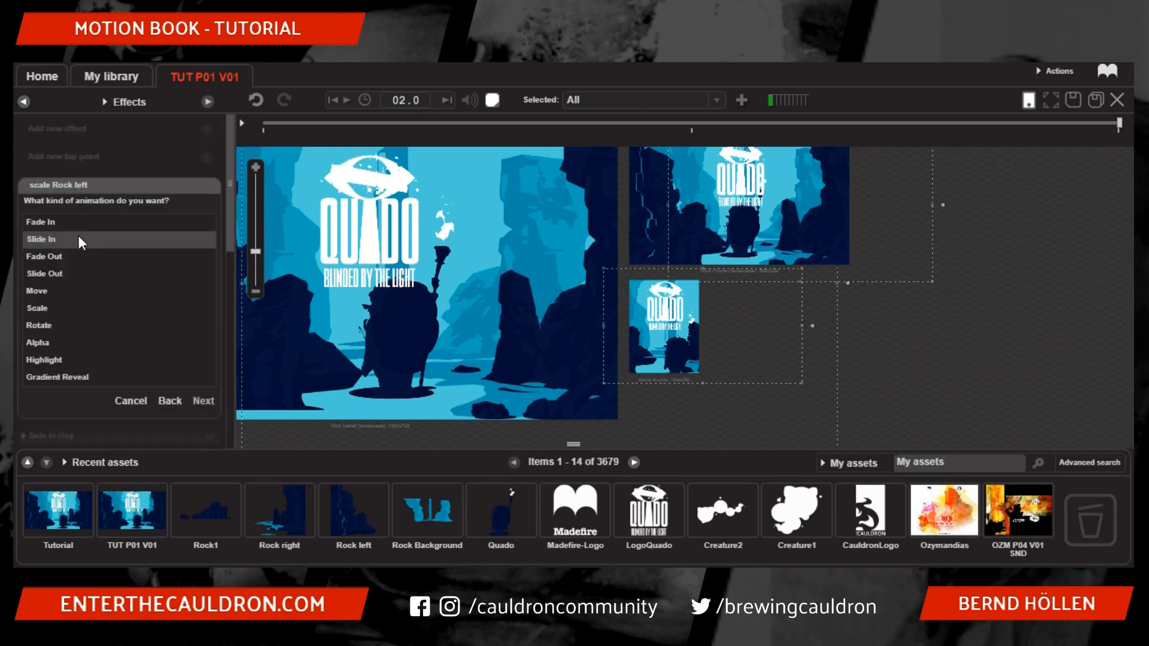
pyautogui.doubleClick(78, 291)
pyautogui.click(206, 363)
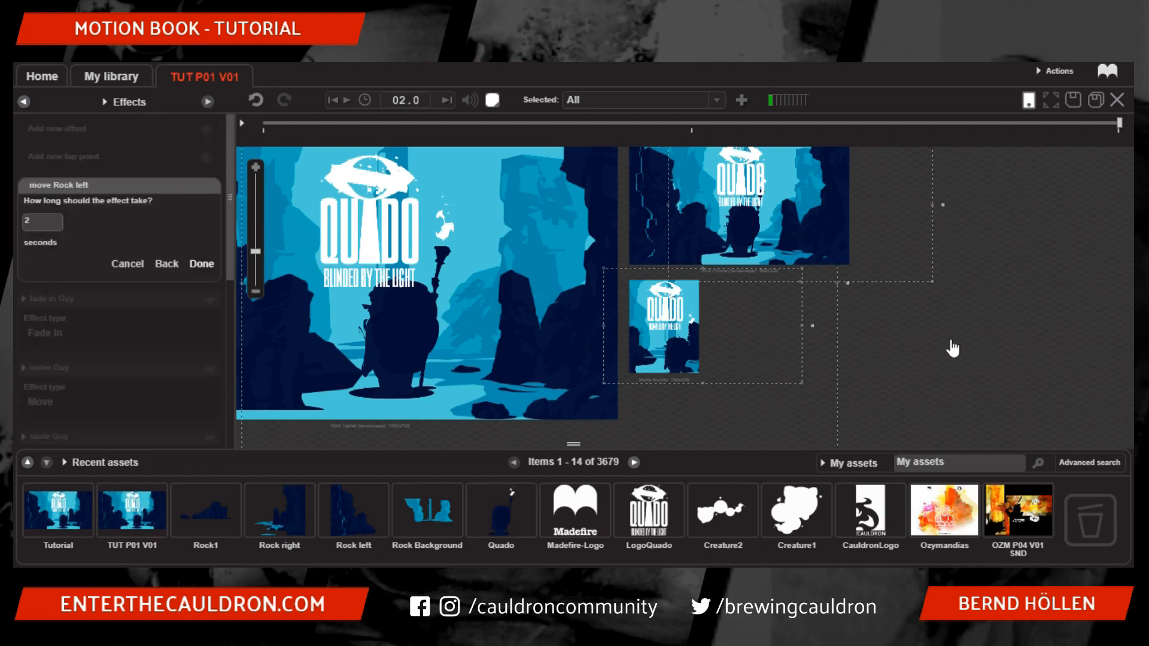
pyautogui.click(201, 263)
pyautogui.scroll(-4, 153, 354)
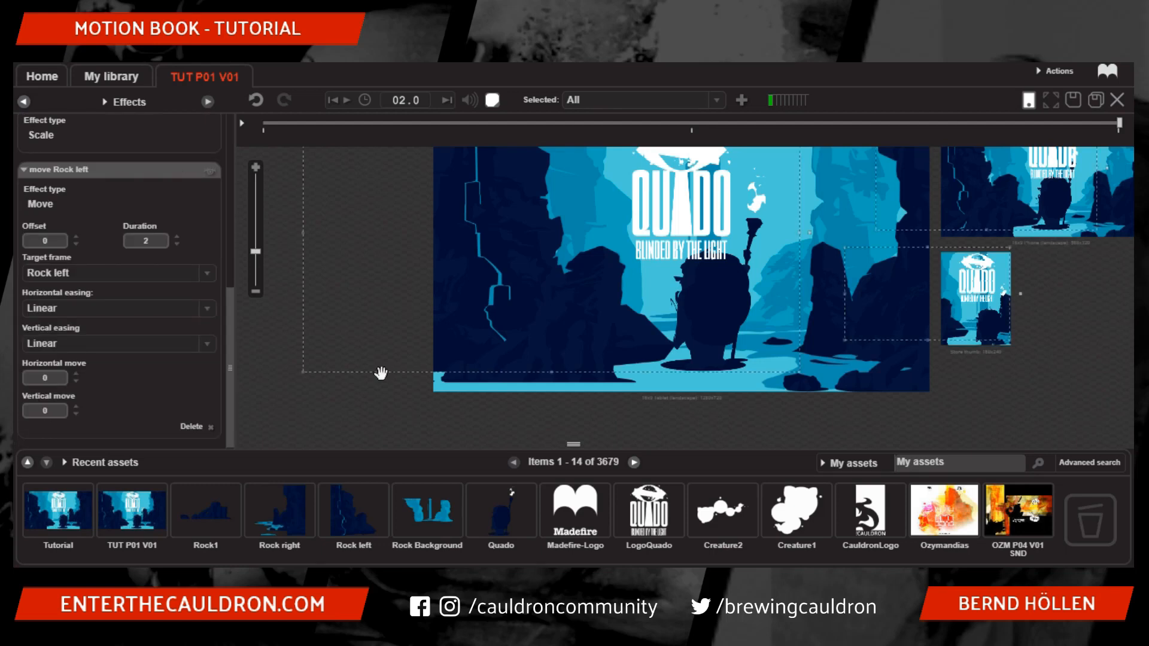
pyautogui.moveTo(381, 373); pyautogui.dragTo(367, 380)
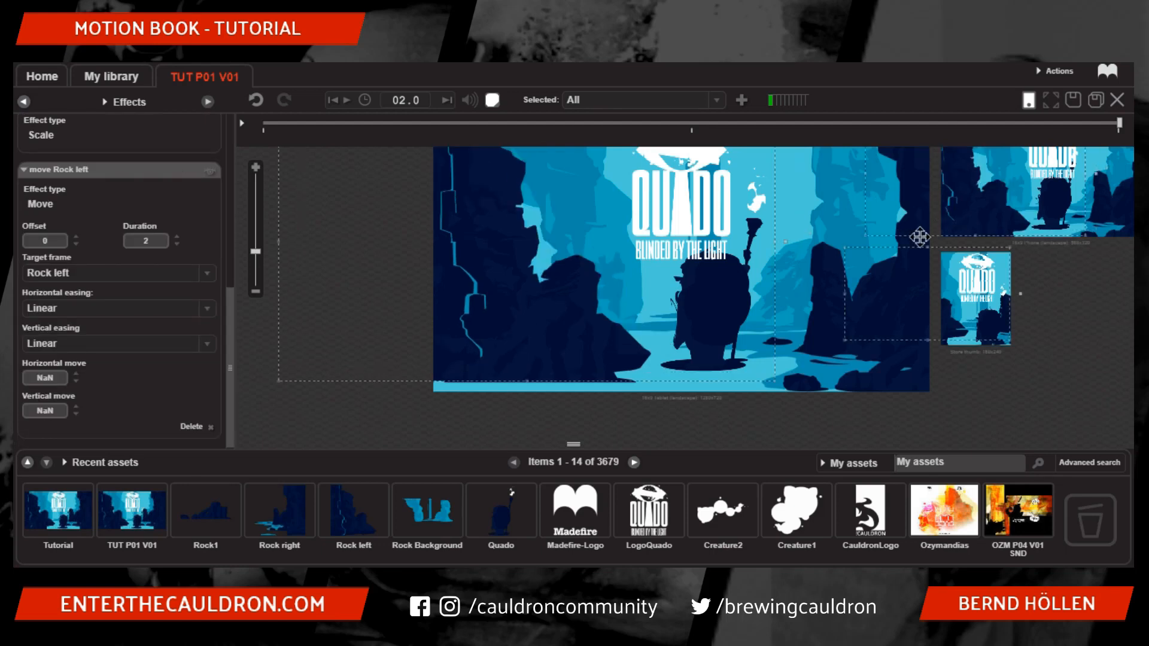
pyautogui.scroll(2, 358, 297)
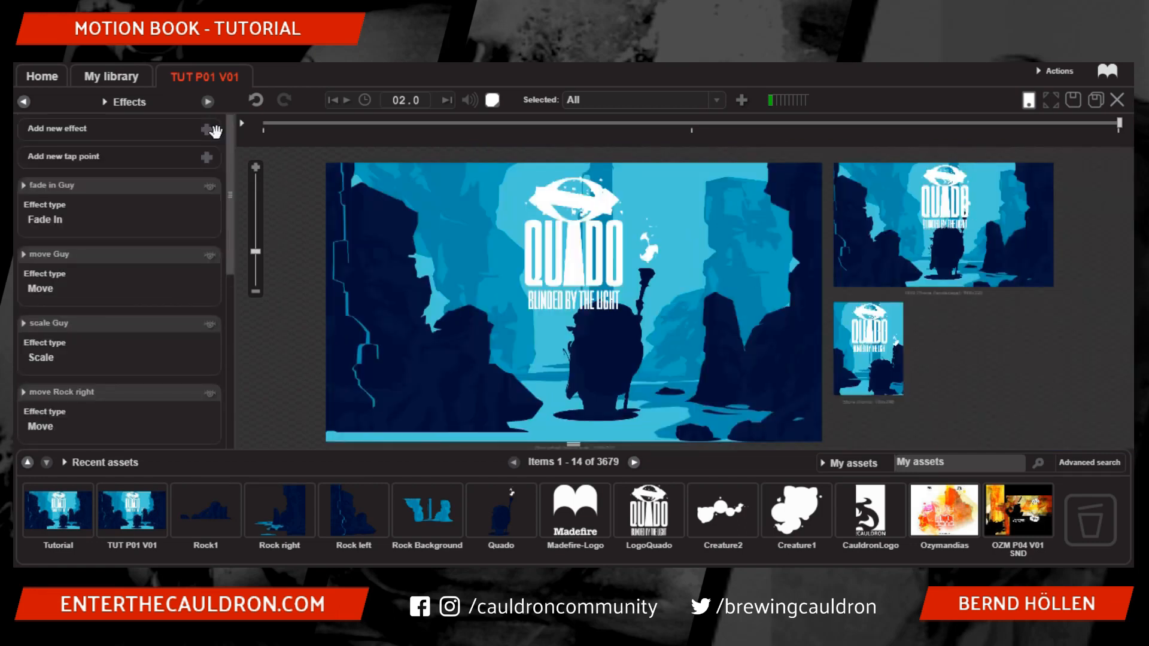
# Add a 2-second Scale effect to the Rock left layer
pyautogui.click(214, 131)
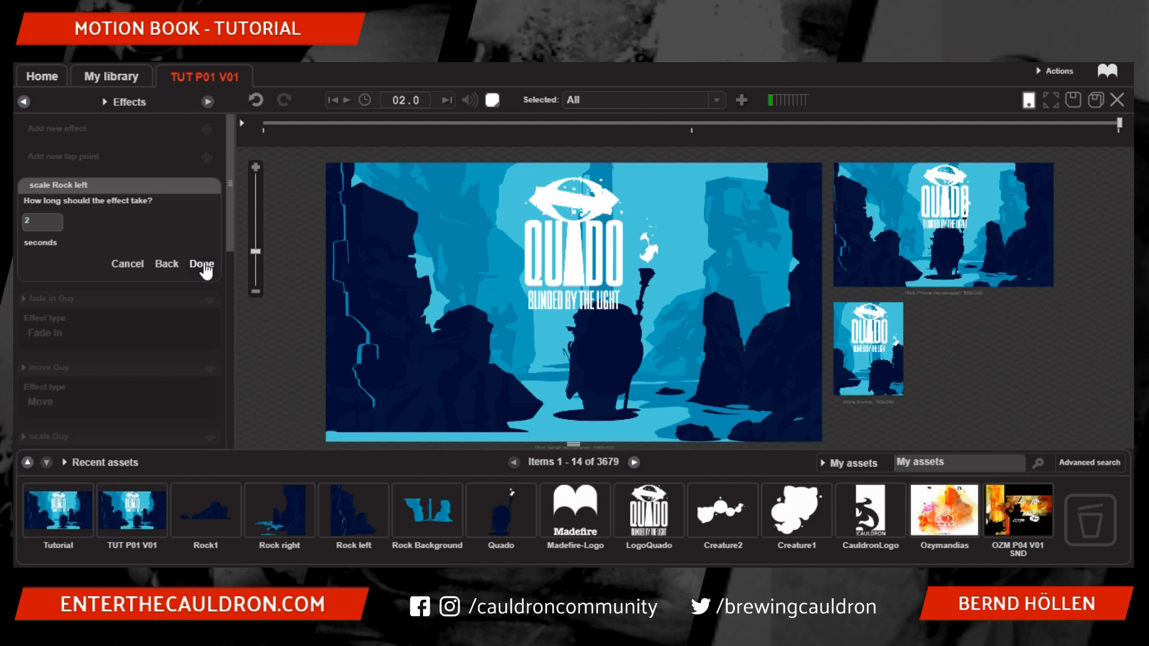
pyautogui.click(202, 264)
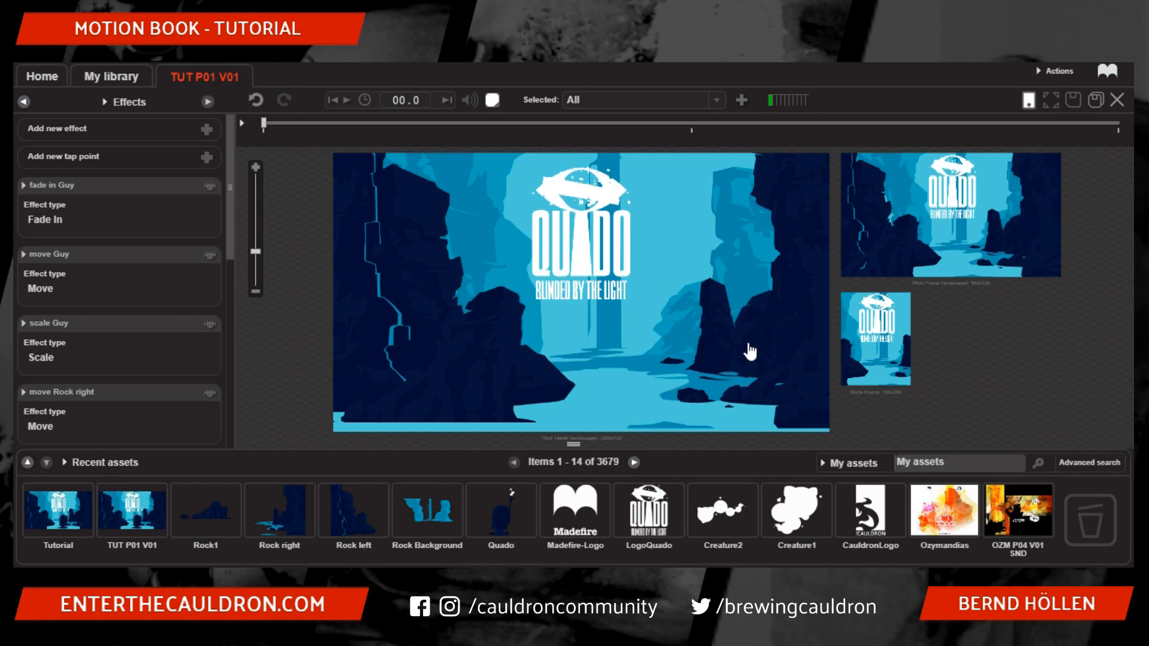
# Play the page animation from the start twice to review the combined motion of Guy and the rocks
pyautogui.click(346, 106)
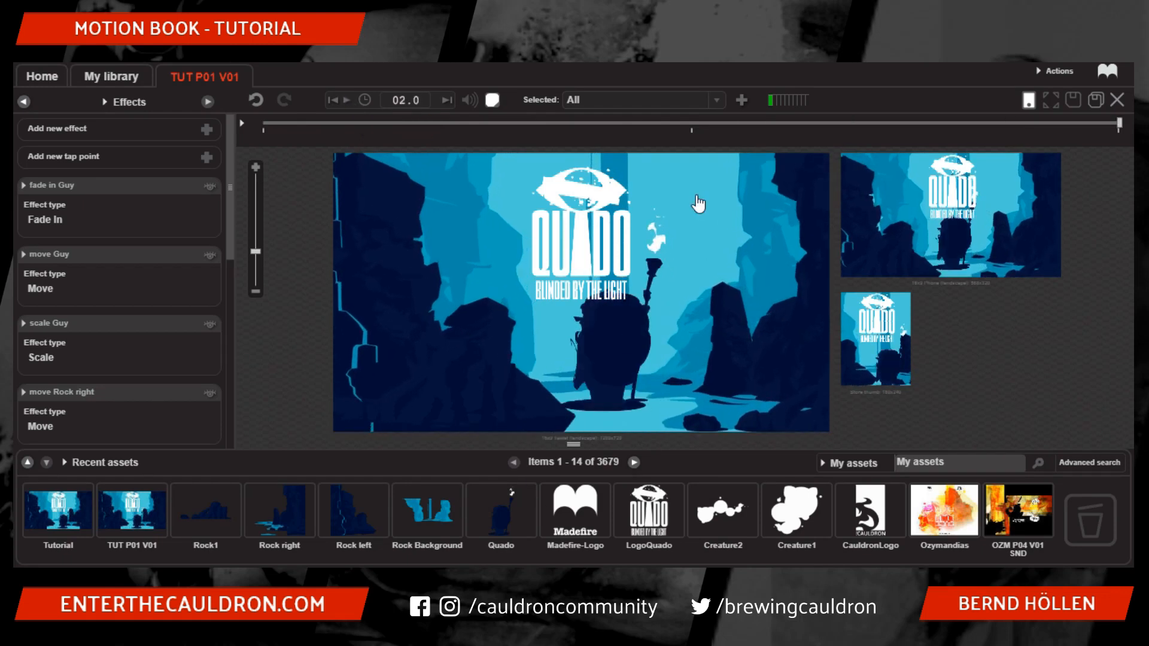
pyautogui.click(334, 101)
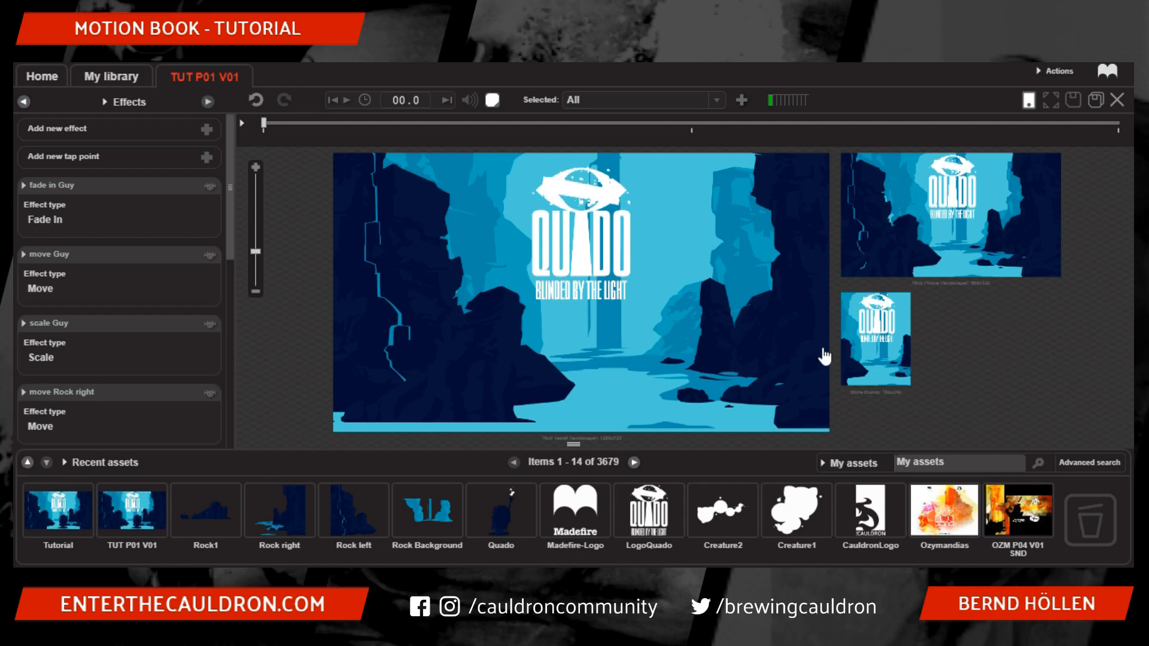
pyautogui.click(345, 102)
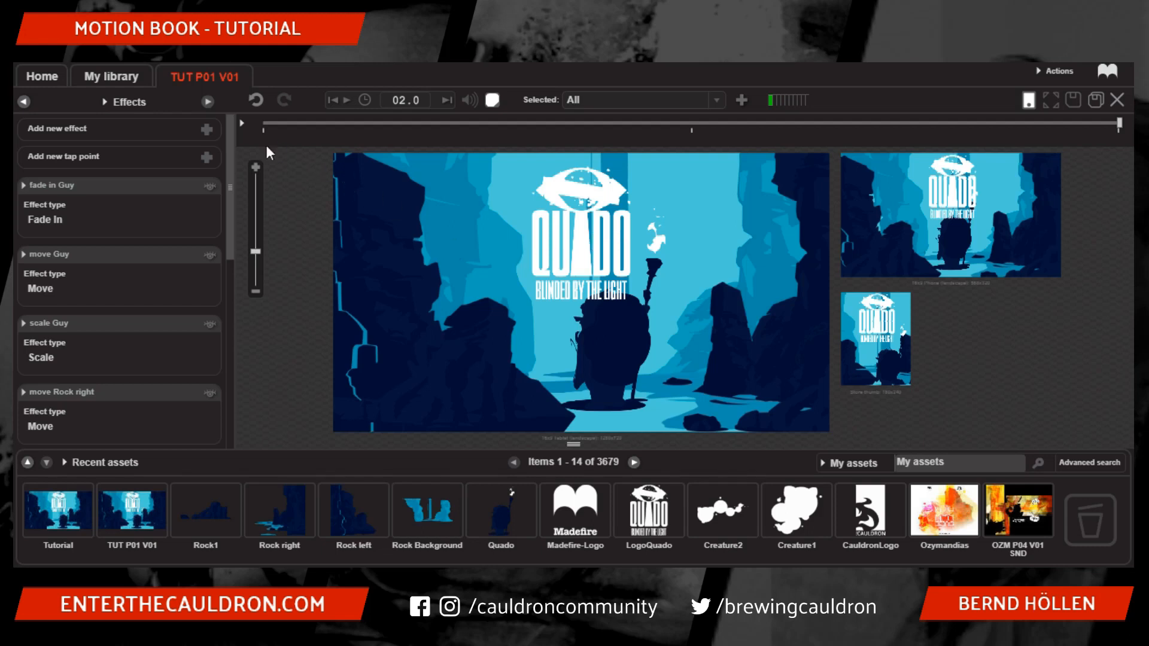
# Expand the effect tracks, then start Rock left's Scale effect at about 0.7 seconds and end Rock right's Move effect at about 1.2 seconds
pyautogui.click(242, 123)
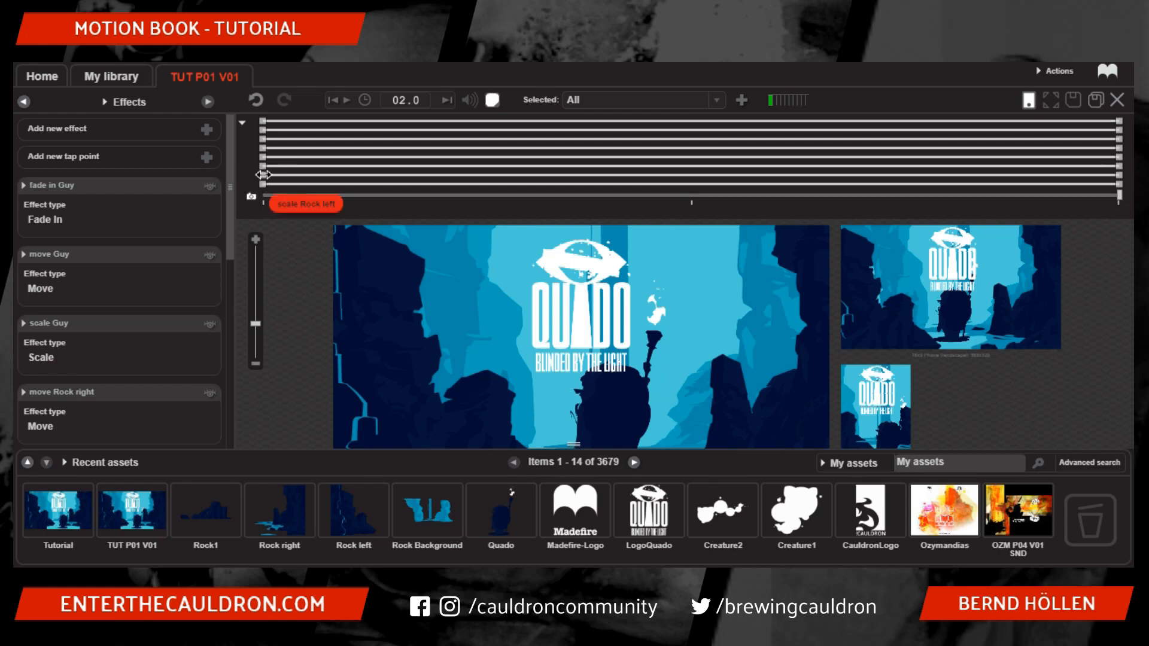
pyautogui.moveTo(263, 175); pyautogui.dragTo(575, 251)
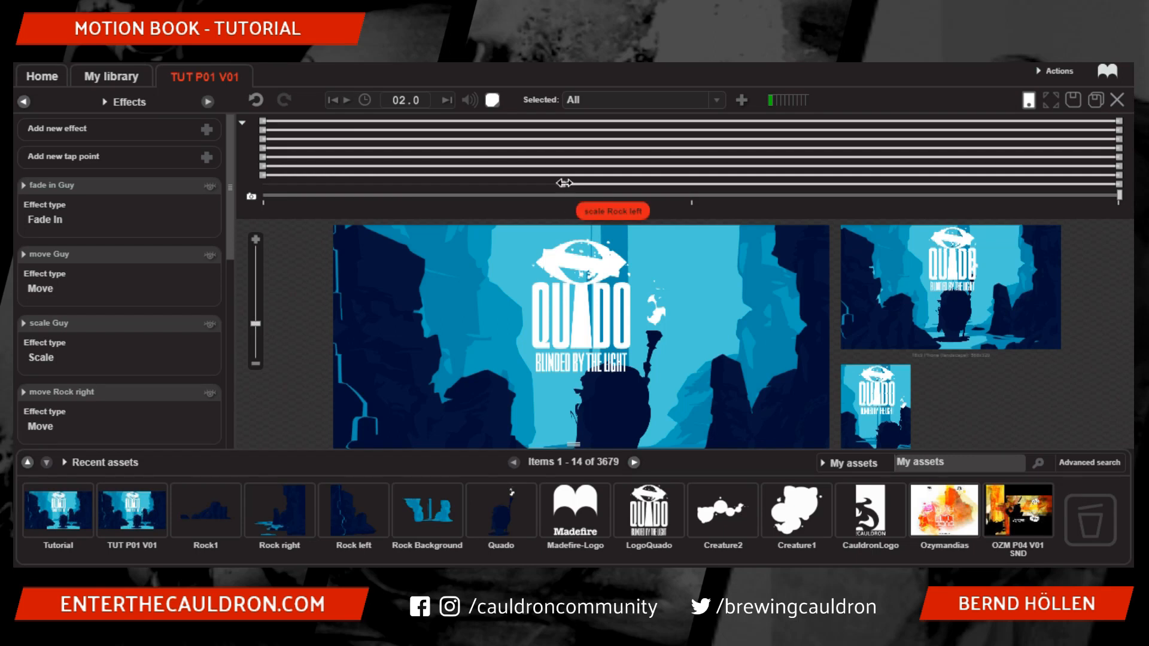
pyautogui.moveTo(1116, 148); pyautogui.dragTo(767, 147)
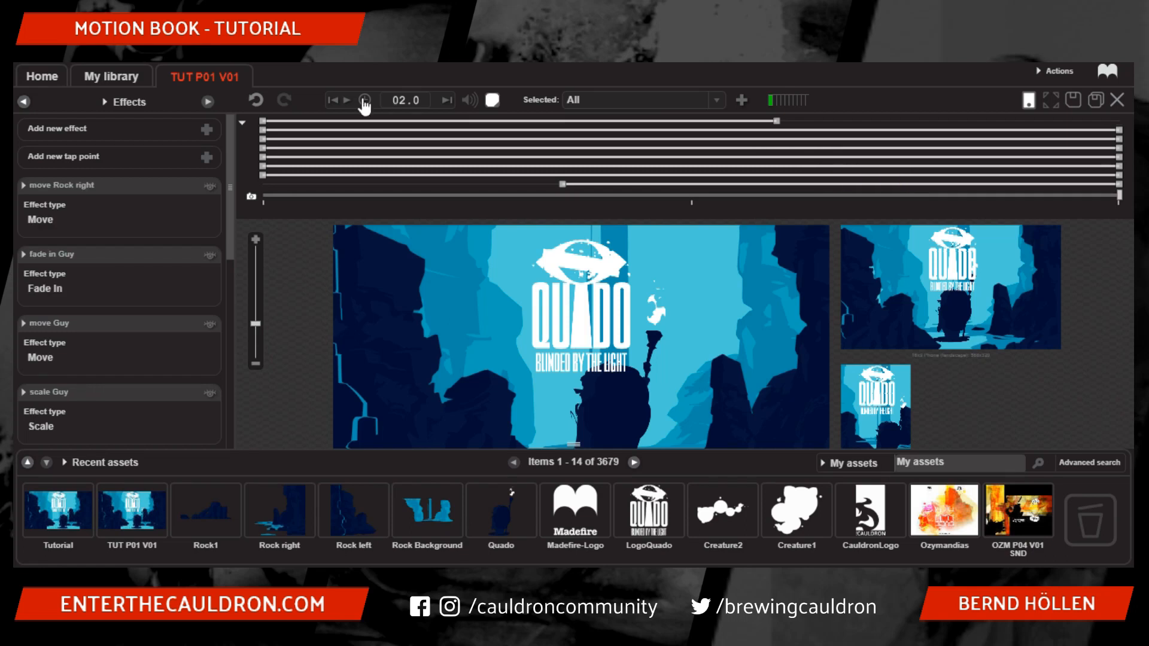
# Play the retimed animation from the start and undo both effect timing changes
pyautogui.click(352, 101)
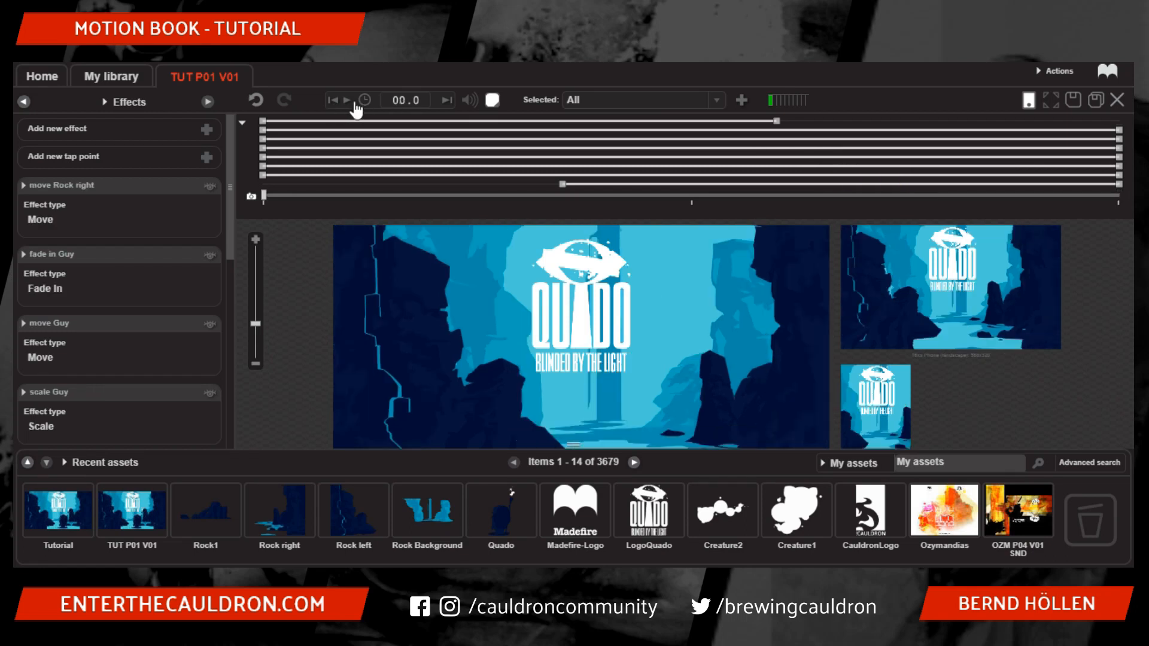
pyautogui.click(350, 101)
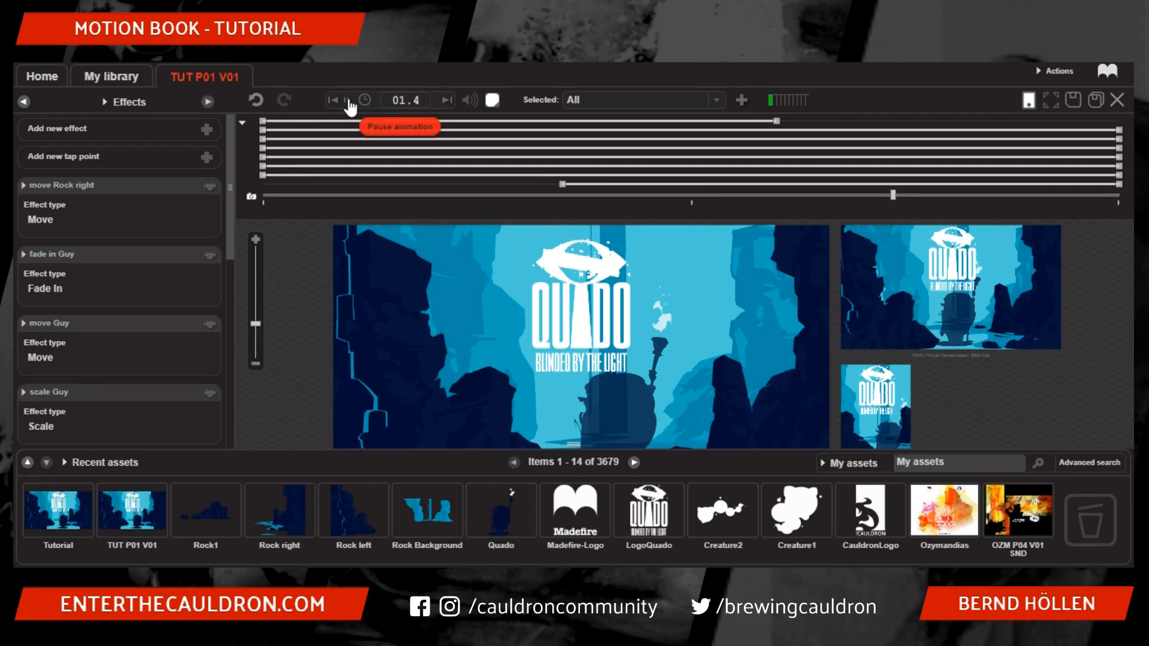
pyautogui.click(257, 102)
pyautogui.click(258, 103)
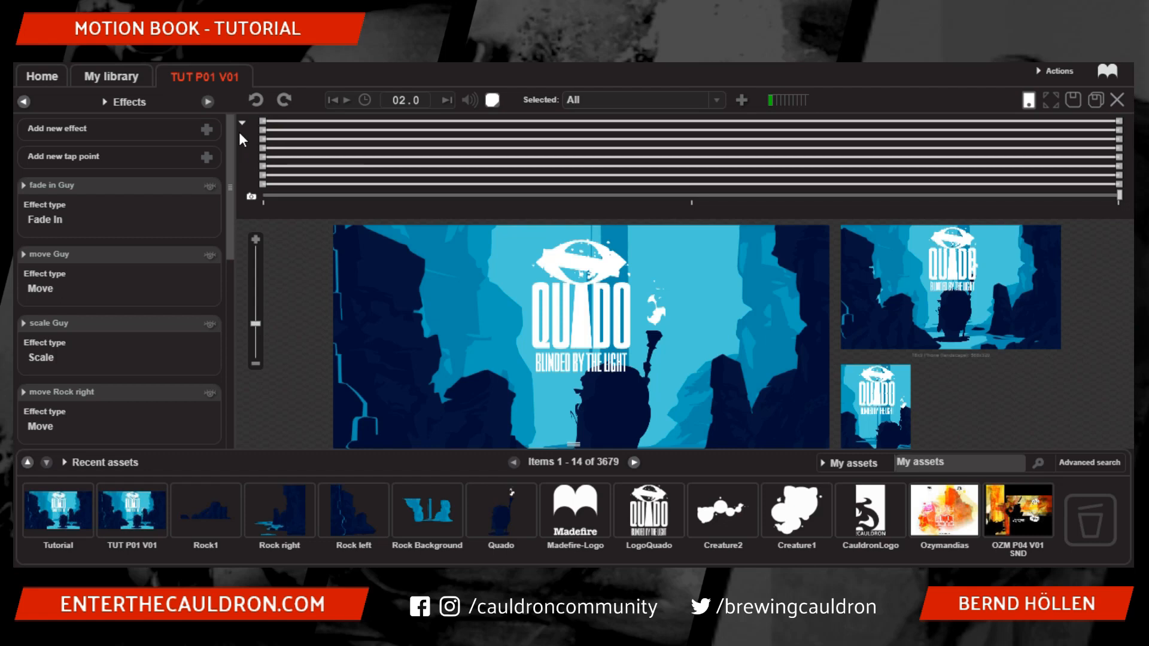
# Collapse the individual effect tracks back into the single timeline
pyautogui.moveTo(1012, 397); pyautogui.dragTo(1013, 400)
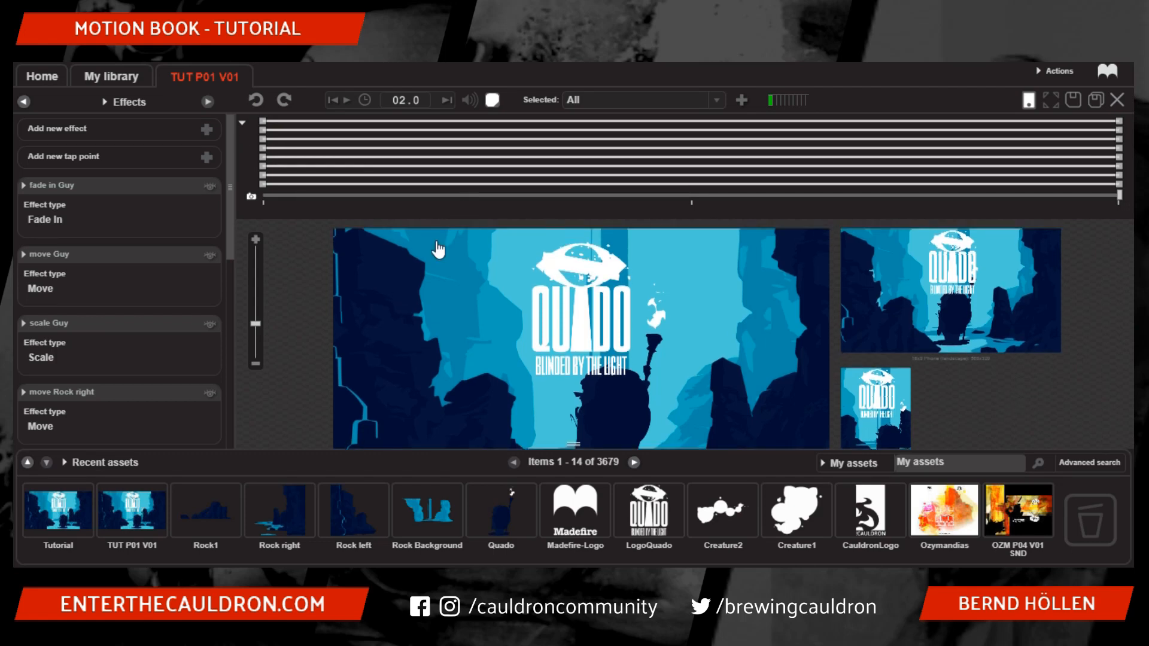
pyautogui.scroll(-2, 473, 326)
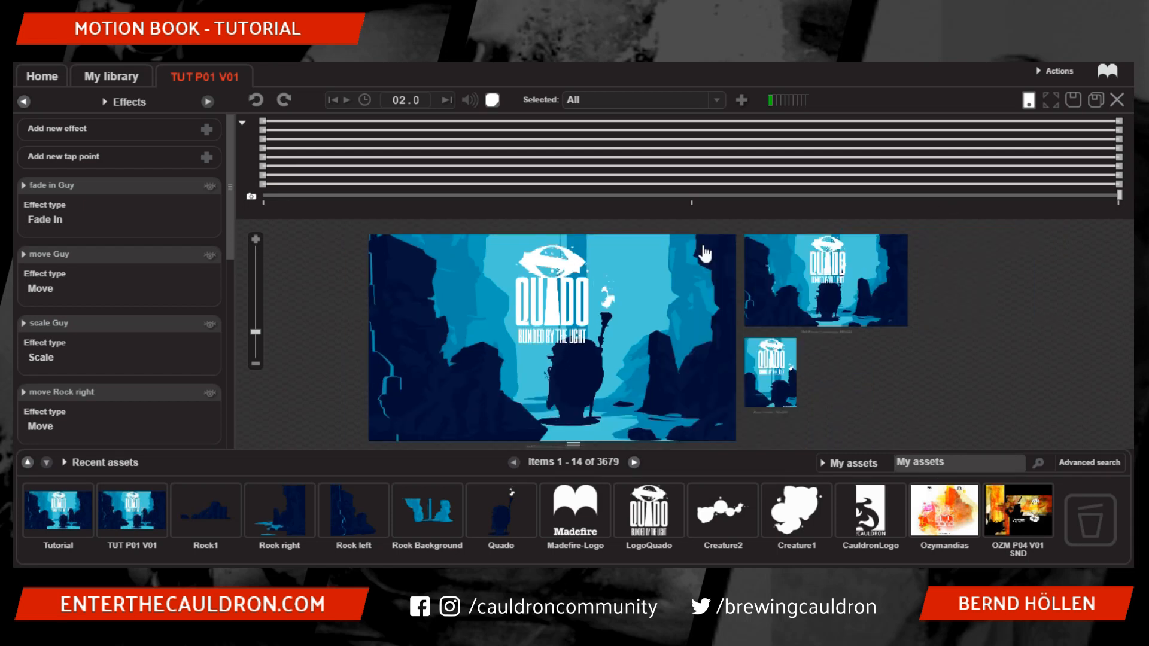
pyautogui.click(241, 123)
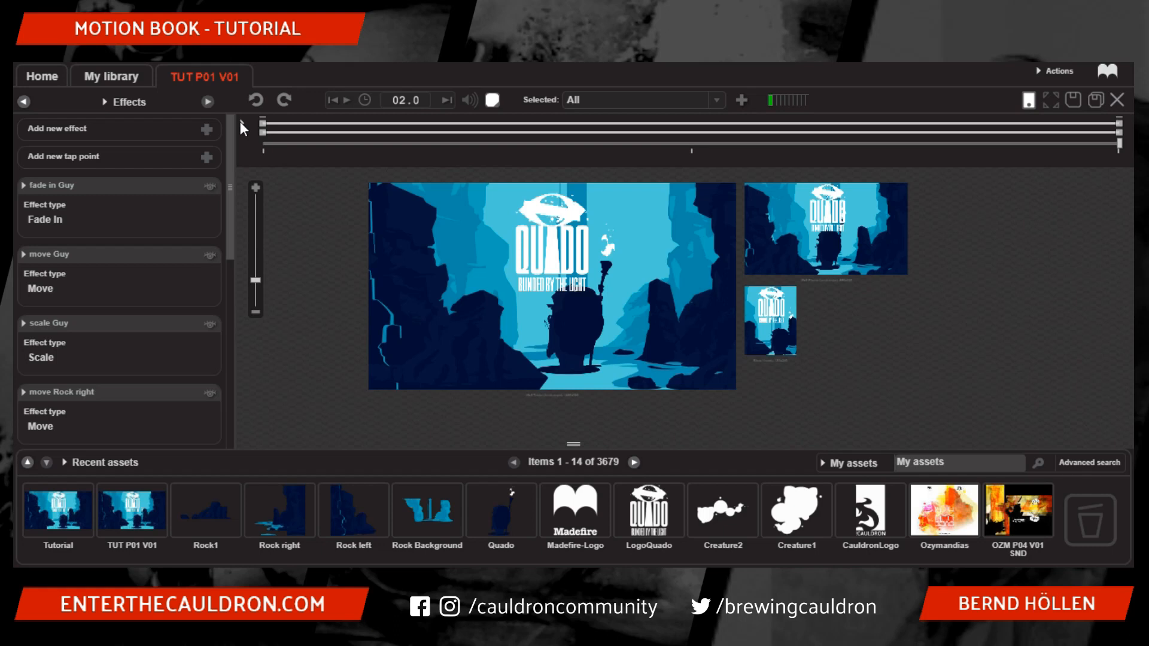
pyautogui.click(241, 123)
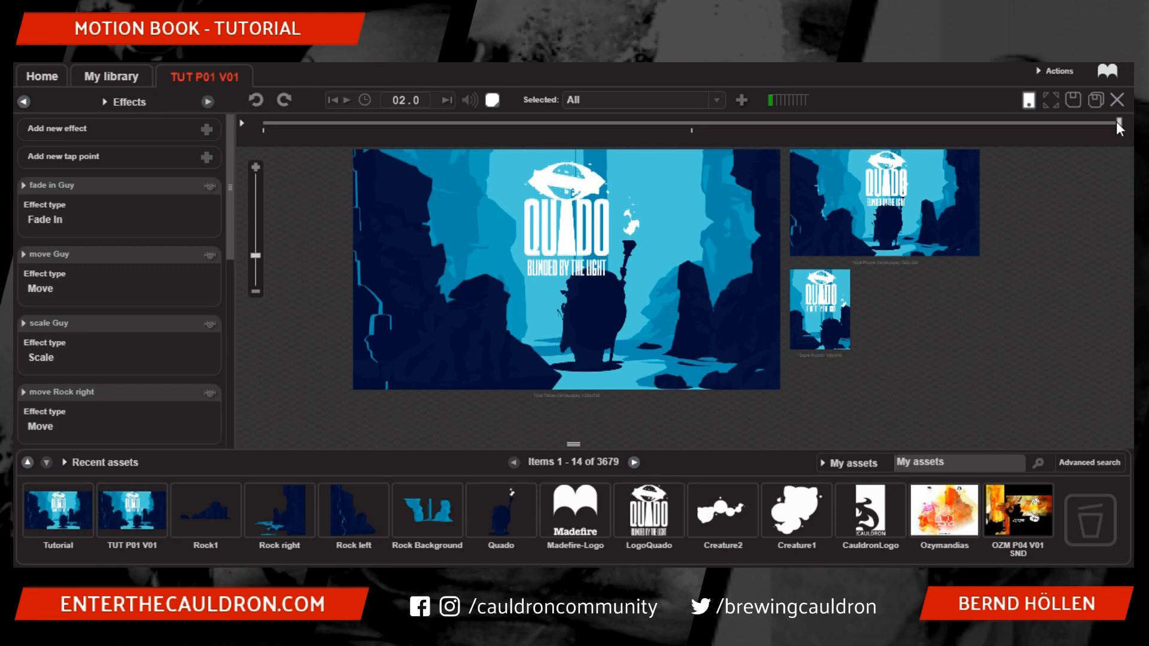
# Scrub the timeline from 2 seconds to 0 and forward again, stopping at 1 second to choose a representative frame
pyautogui.moveTo(1117, 122); pyautogui.dragTo(257, 209)
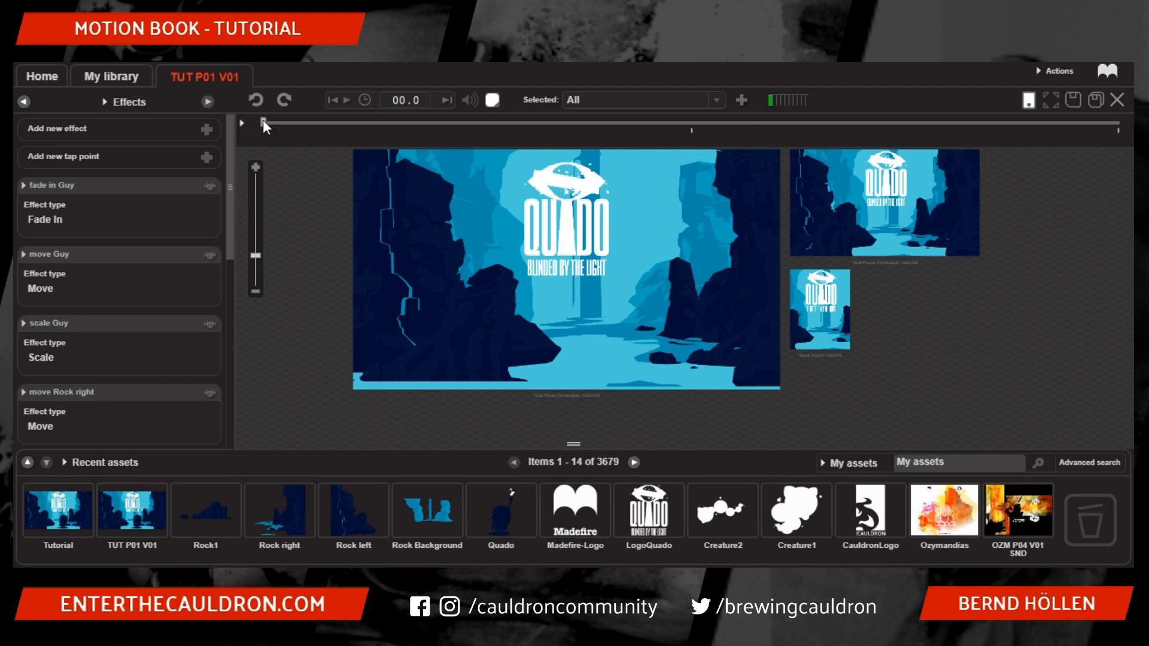
pyautogui.moveTo(263, 123); pyautogui.dragTo(795, 147)
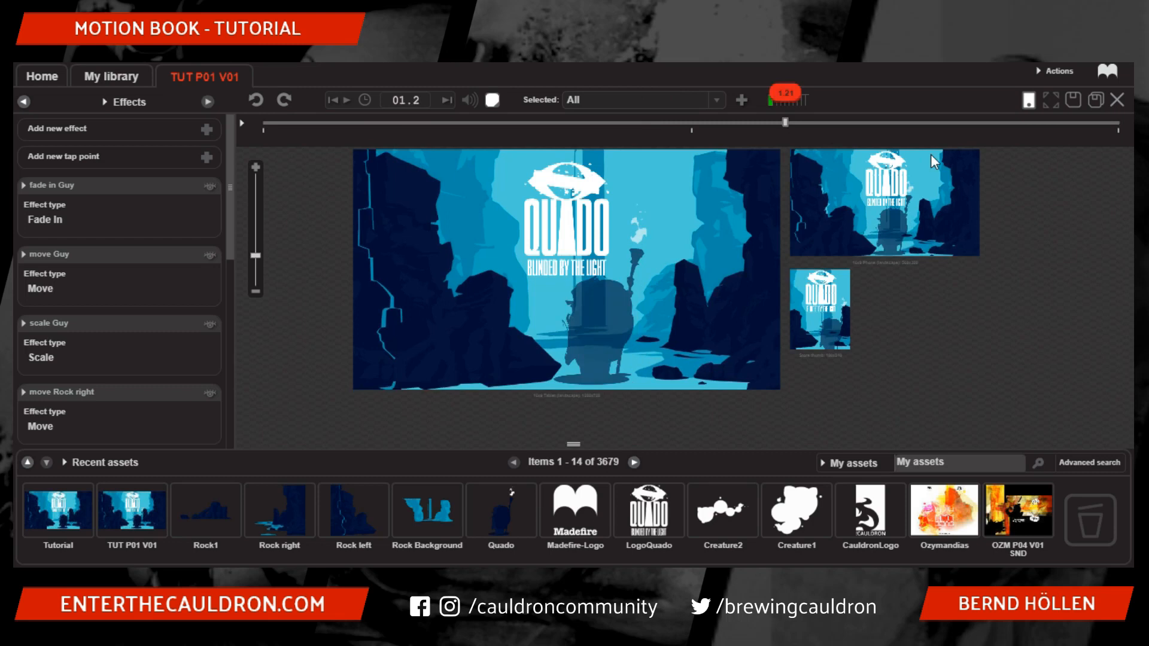
pyautogui.moveTo(931, 153); pyautogui.dragTo(798, 178)
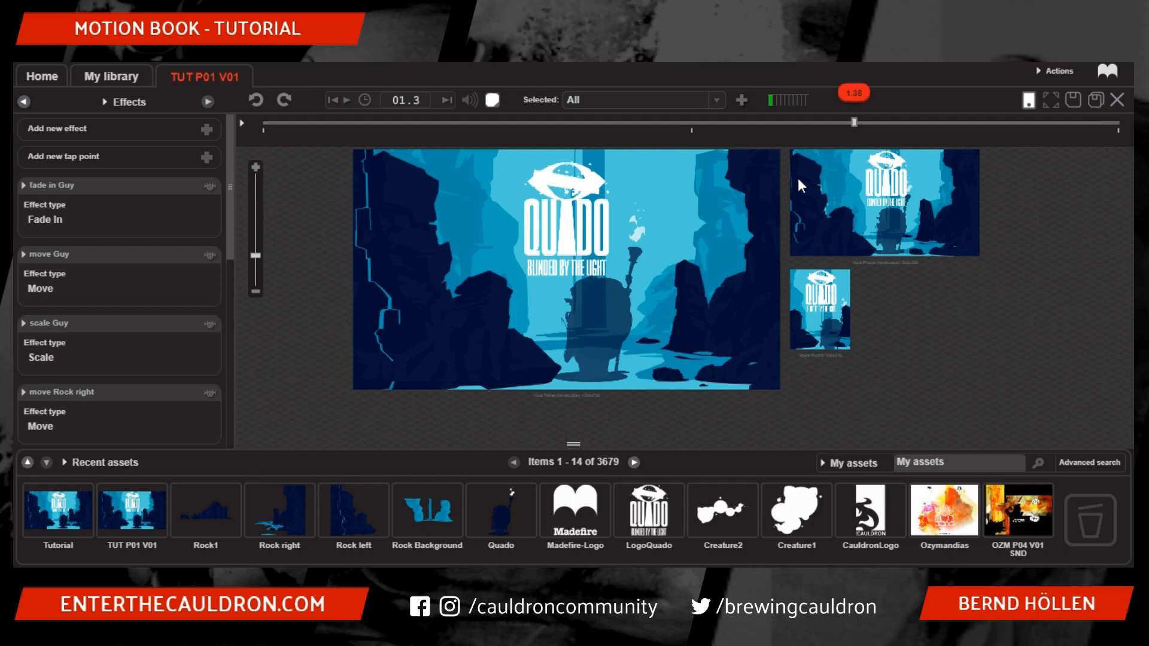
pyautogui.moveTo(798, 178); pyautogui.dragTo(798, 178)
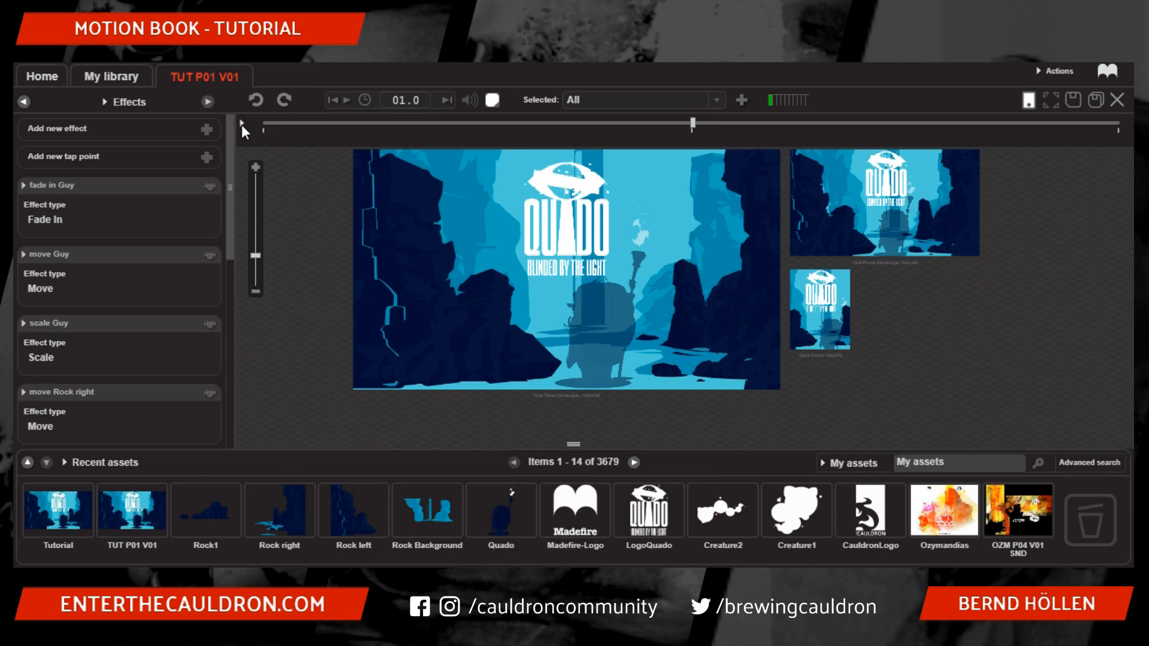
# Expand the effect tracks, mark the 1-second frame with the timeline camera, and collapse the tracks with the playhead at 1.1 seconds
pyautogui.click(242, 123)
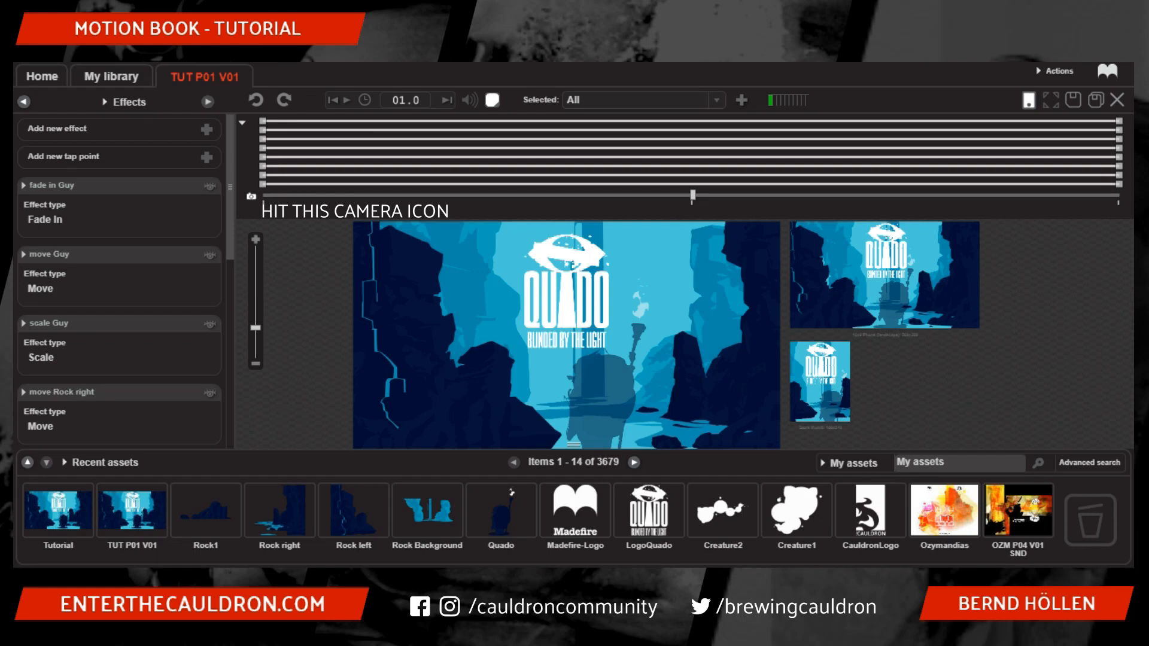
pyautogui.moveTo(692, 195); pyautogui.dragTo(748, 195)
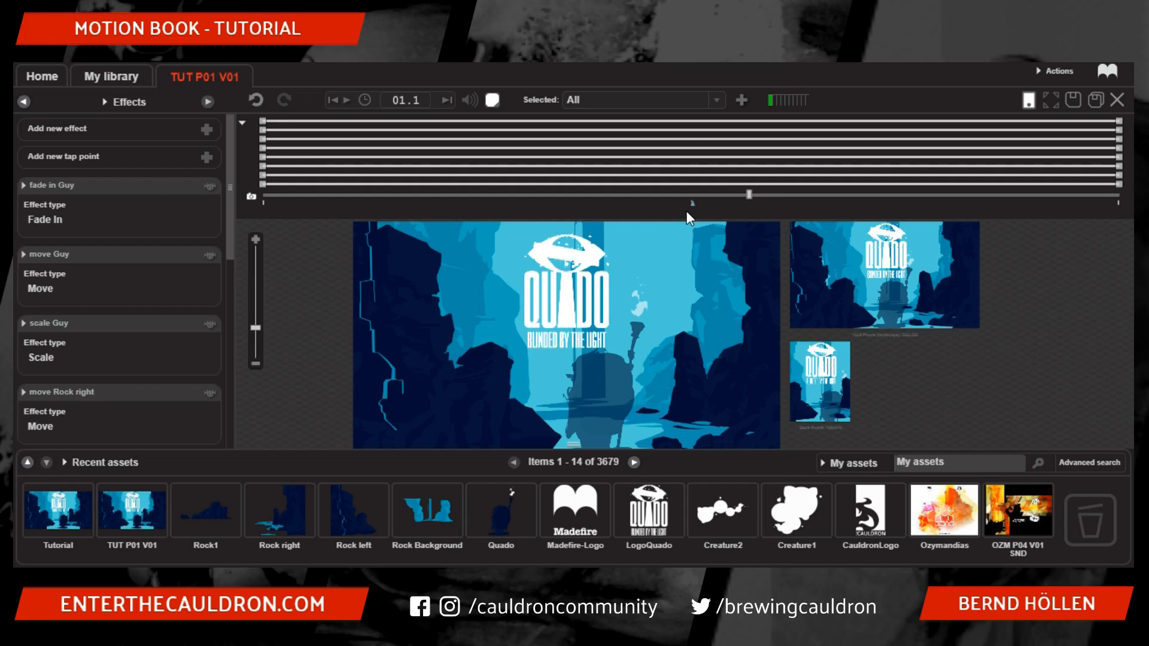
pyautogui.click(253, 186)
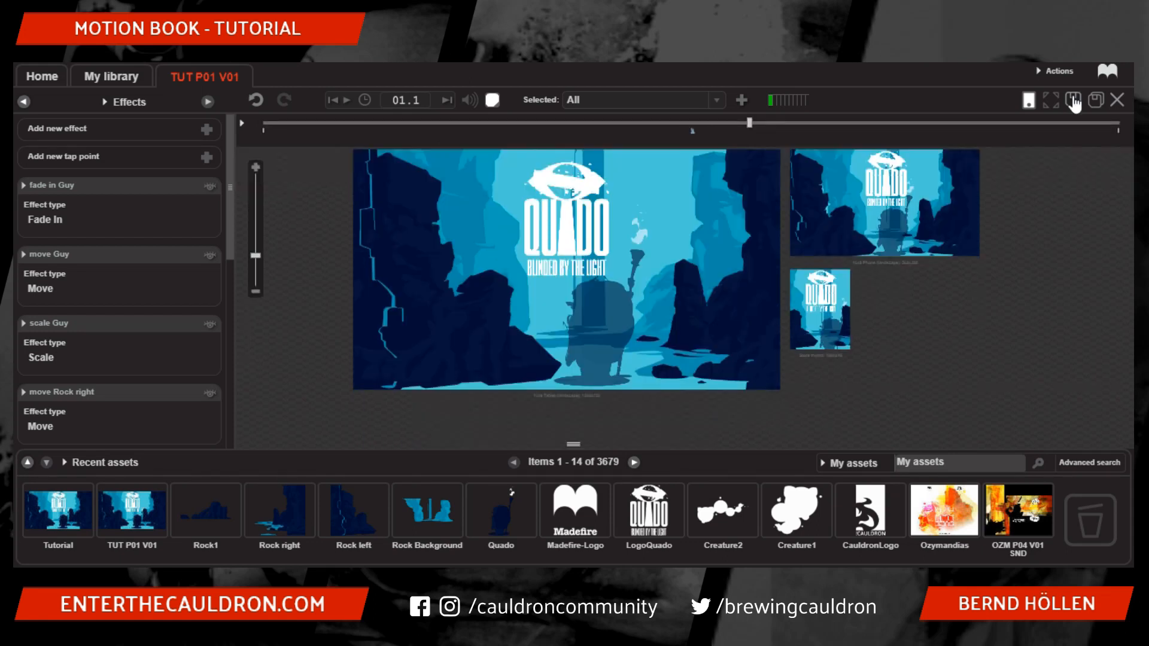